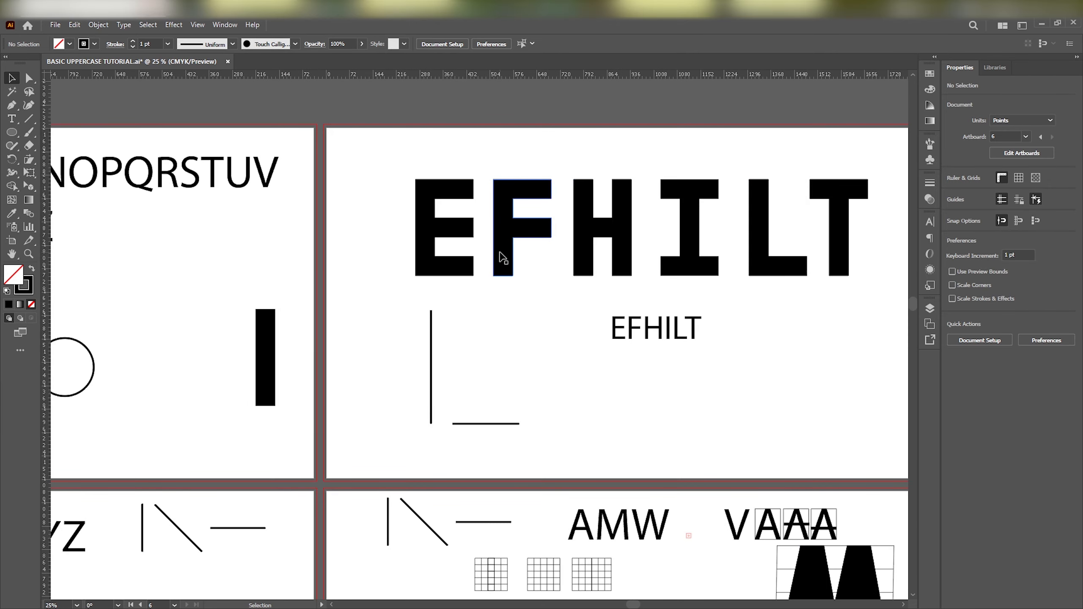
# Review the finished straight, diagonal and curved letters across the artboards, ending at the empty artboard for O, Q and U
pyautogui.moveTo(372, 392); pyautogui.dragTo(566, 145)
pyautogui.moveTo(714, 201); pyautogui.dragTo(384, 475)
pyautogui.scroll(-3, 429, 331)
pyautogui.moveTo(354, 408); pyautogui.dragTo(534, 196)
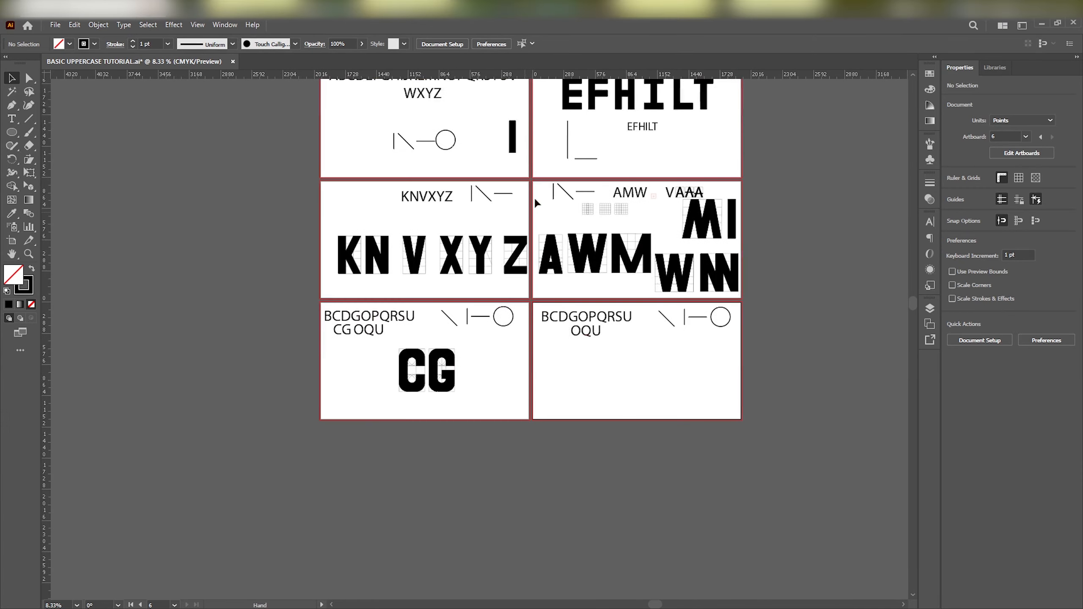
pyautogui.scroll(3, 494, 258)
pyautogui.moveTo(300, 406); pyautogui.dragTo(357, 244)
pyautogui.moveTo(284, 357); pyautogui.dragTo(397, 277)
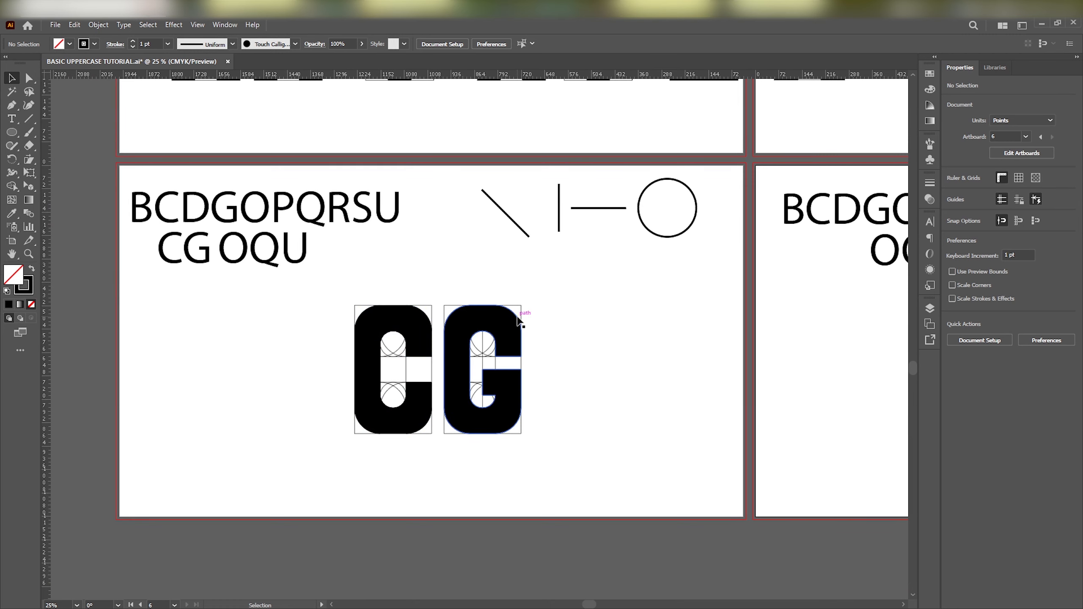
pyautogui.moveTo(587, 312); pyautogui.dragTo(235, 354)
pyautogui.hotkey('ctrl', '-')
pyautogui.hotkey('ctrl', '-')
pyautogui.moveTo(499, 132); pyautogui.dragTo(505, 271)
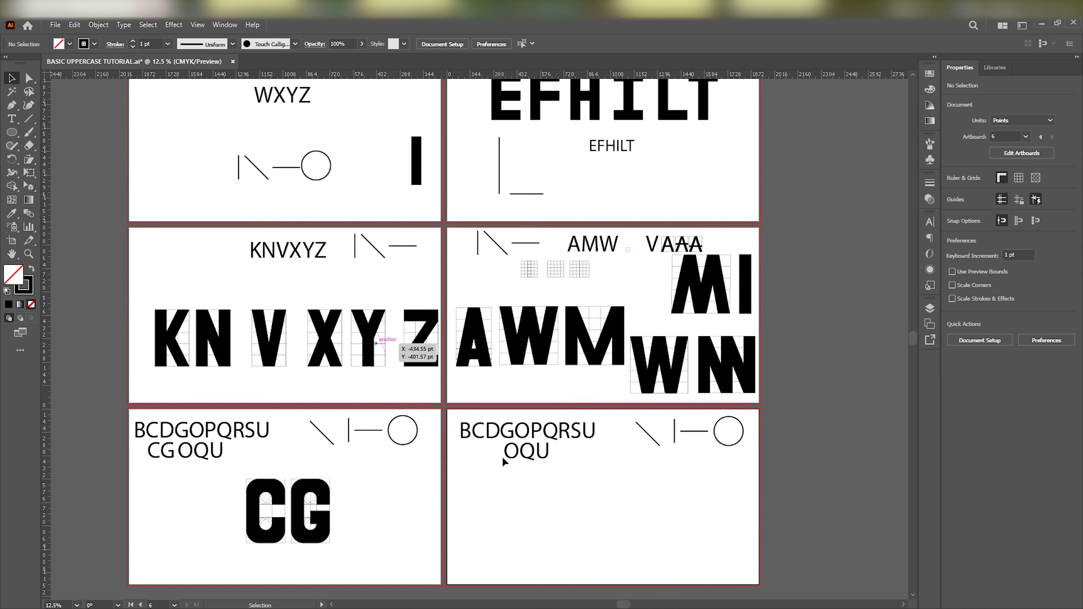
pyautogui.scroll(1, 516, 474)
pyautogui.scroll(-1, 513, 470)
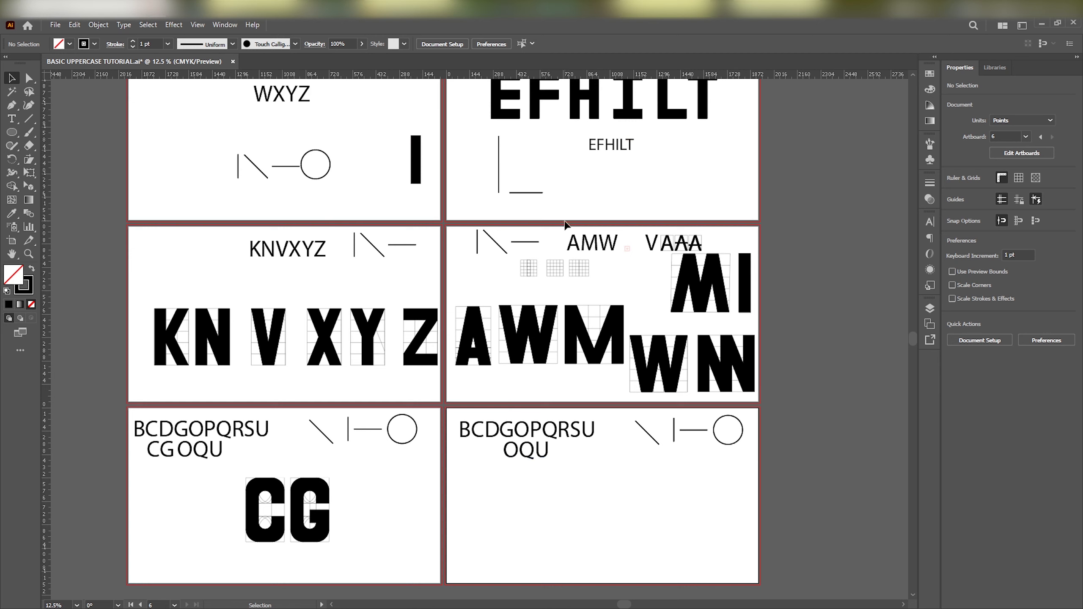
pyautogui.moveTo(547, 310); pyautogui.dragTo(558, 222)
pyautogui.scroll(2, 557, 326)
pyautogui.moveTo(570, 391); pyautogui.dragTo(471, 290)
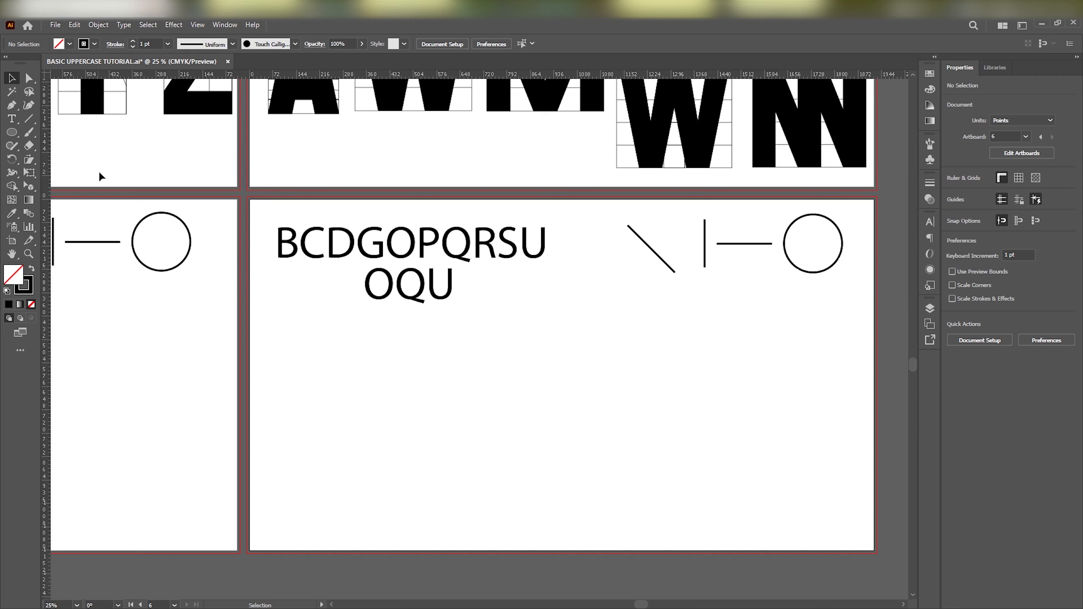
# Create a 60 pt by 100 pt rectangular grid with 4 horizontal and 2 vertical dividers on the empty OQU artboard
pyautogui.scroll(-2, 448, 379)
pyautogui.click(428, 331)
pyautogui.click(477, 341)
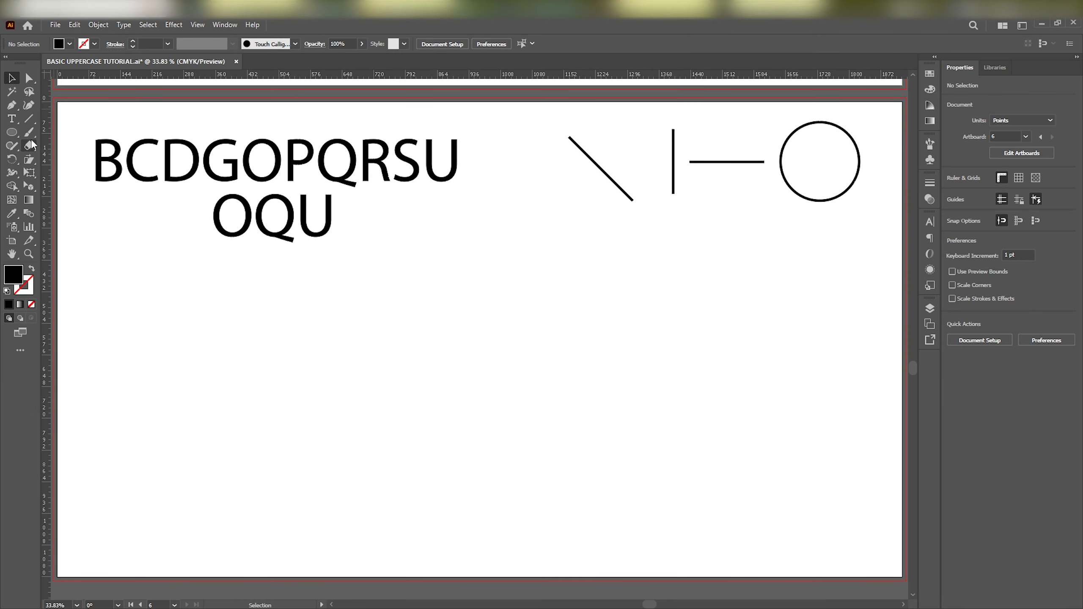
pyautogui.click(29, 119)
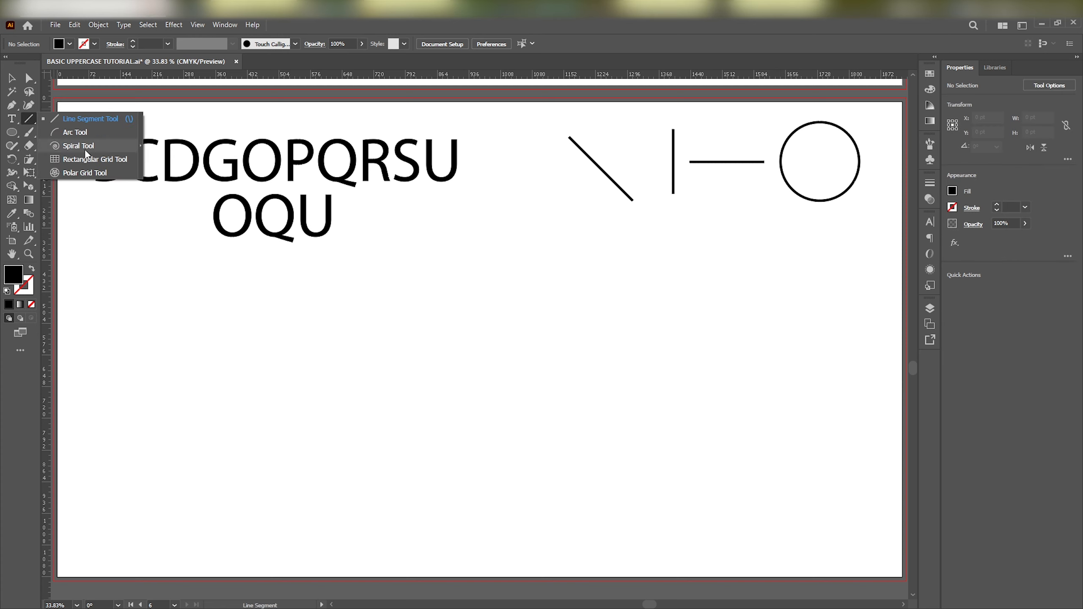
pyautogui.click(90, 159)
pyautogui.click(155, 294)
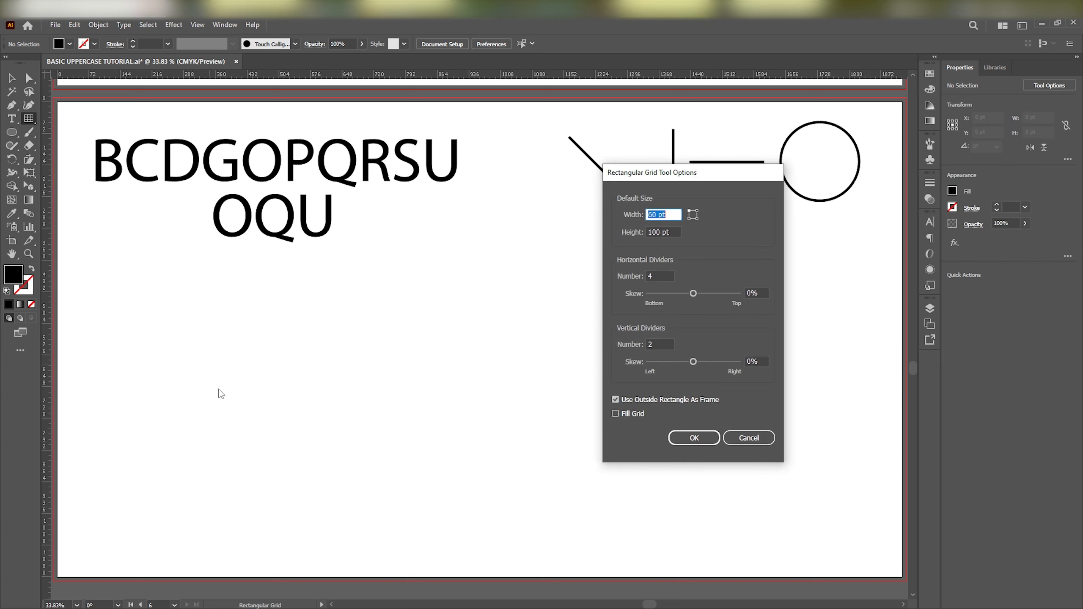
pyautogui.click(694, 438)
pyautogui.press('v')
# Examine the small construction grids and gridded letters on the other artboards as reference for the new grid
pyautogui.scroll(-4, 607, 470)
pyautogui.moveTo(349, 175); pyautogui.dragTo(343, 310)
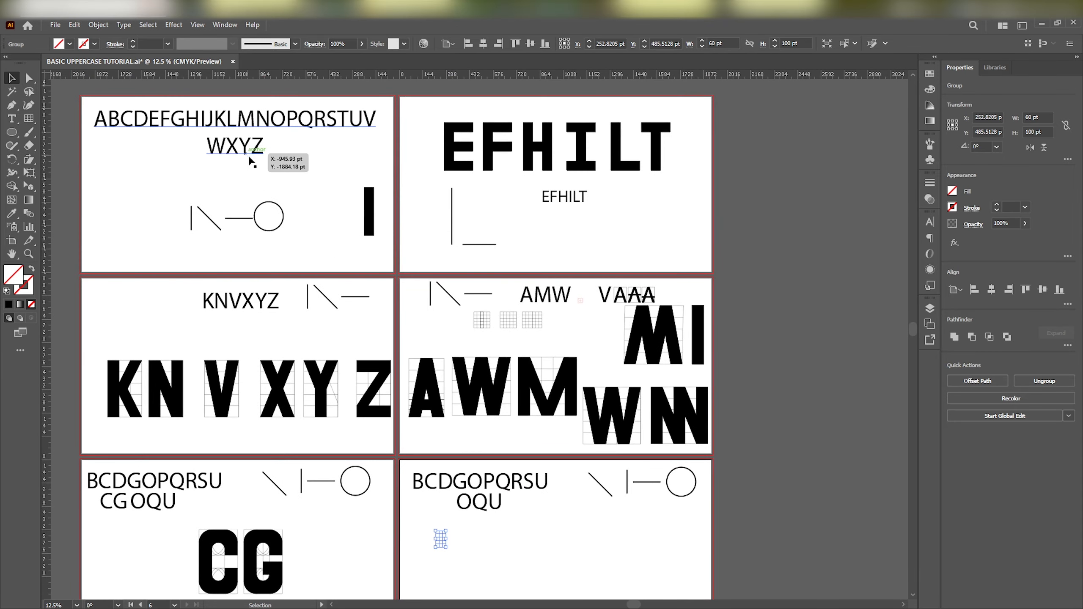
pyautogui.scroll(3, 477, 288)
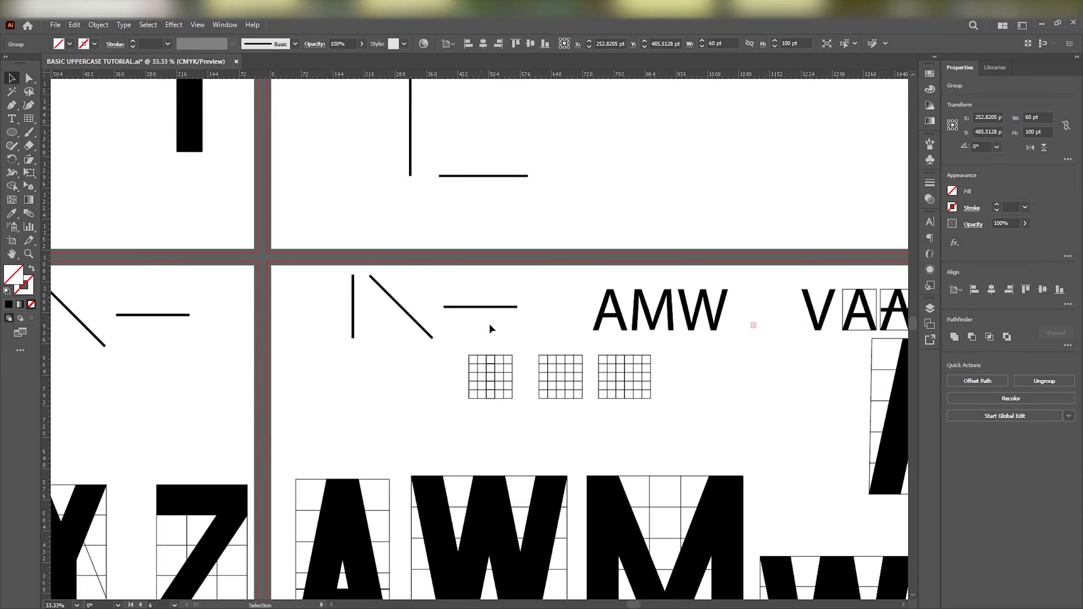
pyautogui.moveTo(455, 242); pyautogui.dragTo(425, 122)
pyautogui.scroll(-3, 428, 162)
pyautogui.scroll(-2, 428, 164)
pyautogui.moveTo(426, 164); pyautogui.dragTo(501, 240)
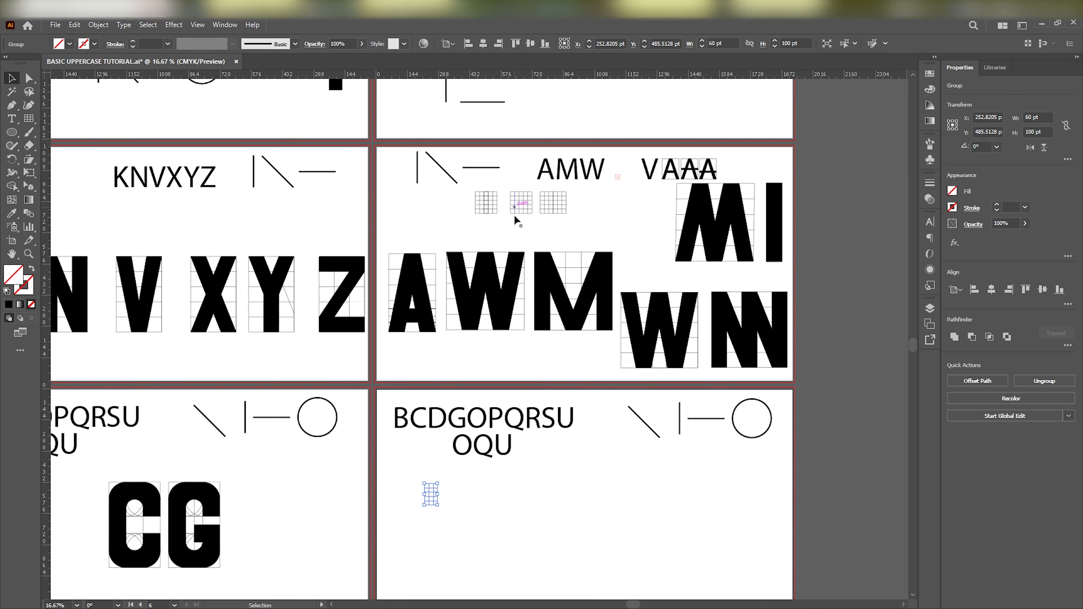
pyautogui.scroll(2, 512, 221)
pyautogui.moveTo(531, 334); pyautogui.dragTo(484, 252)
pyautogui.scroll(-2, 484, 252)
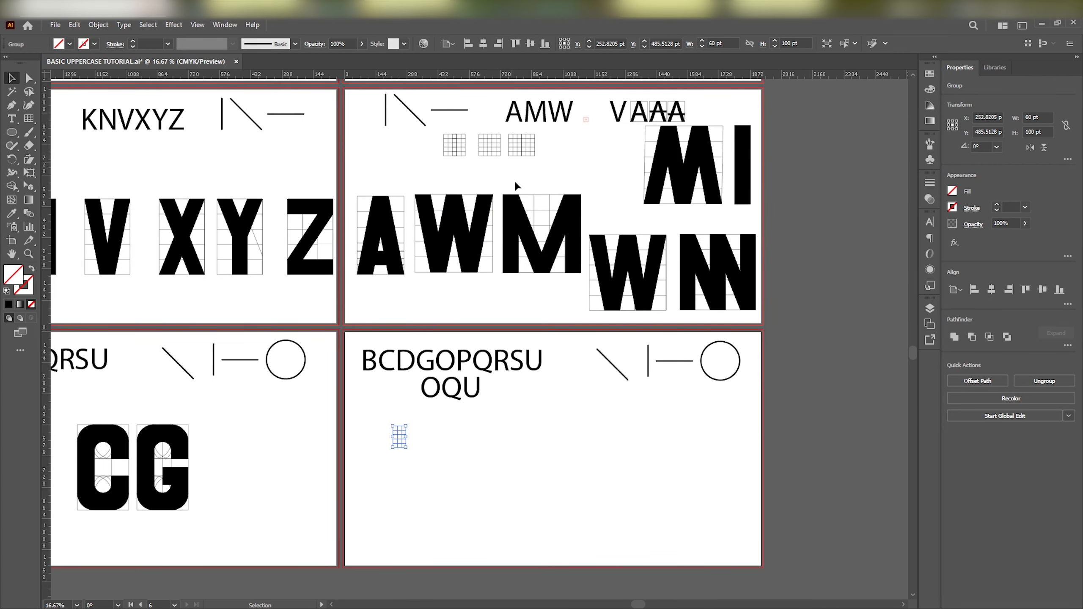
pyautogui.scroll(2, 499, 237)
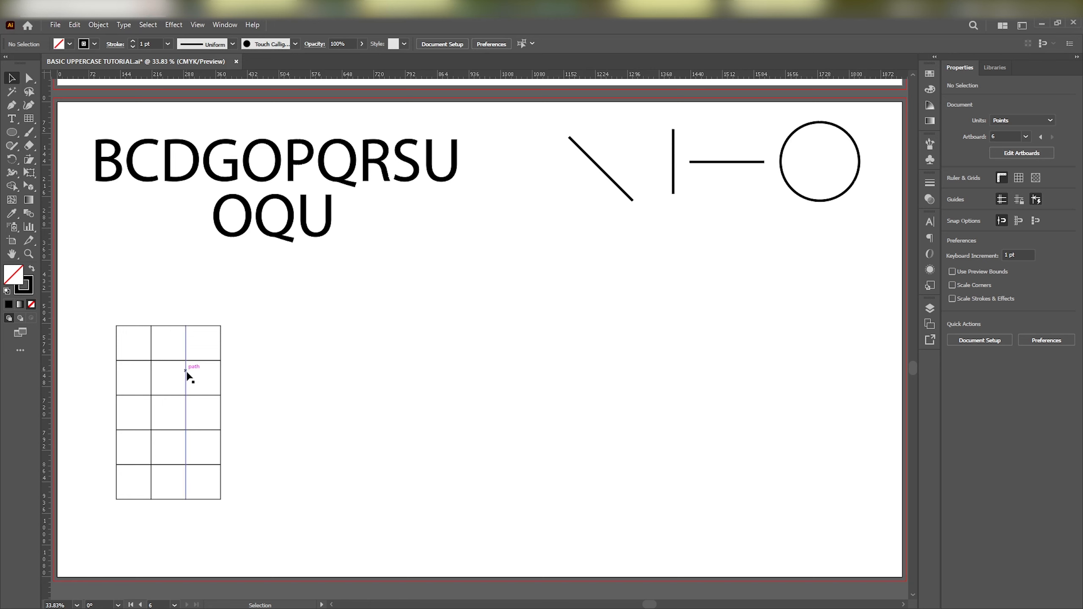
# Duplicate the enlarged grid twice in a row and move all three grids toward the middle of the artboard
pyautogui.moveTo(186, 371); pyautogui.dragTo(567, 374)
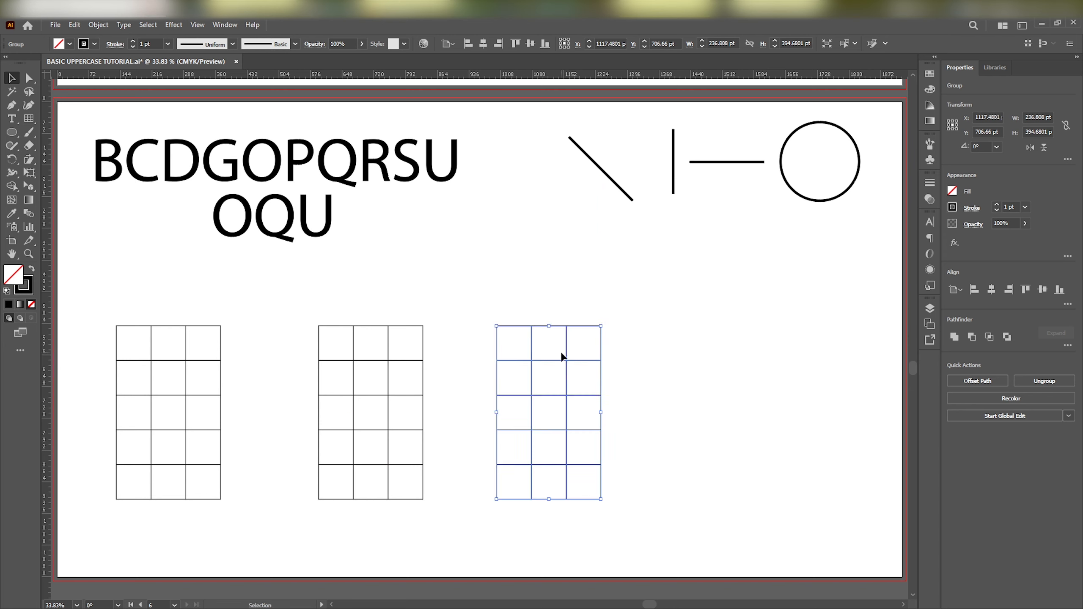
pyautogui.moveTo(190, 307); pyautogui.dragTo(479, 414)
pyautogui.moveTo(404, 396); pyautogui.dragTo(546, 382)
pyautogui.click(375, 305)
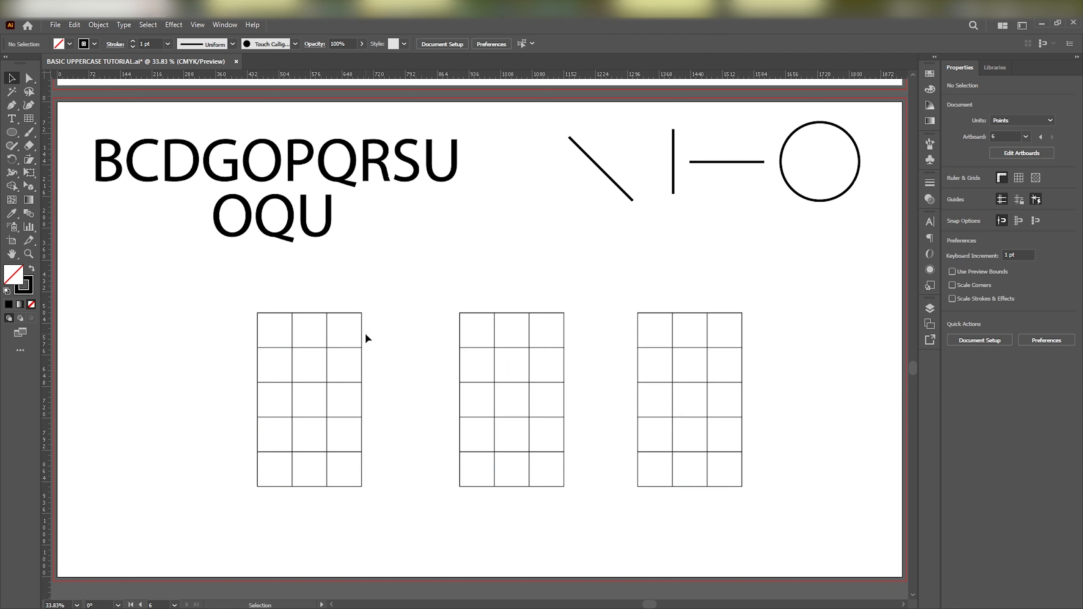
# Move the U to the front of the second letter line so it reads UOQ
pyautogui.click(302, 222)
pyautogui.doubleClick(301, 222)
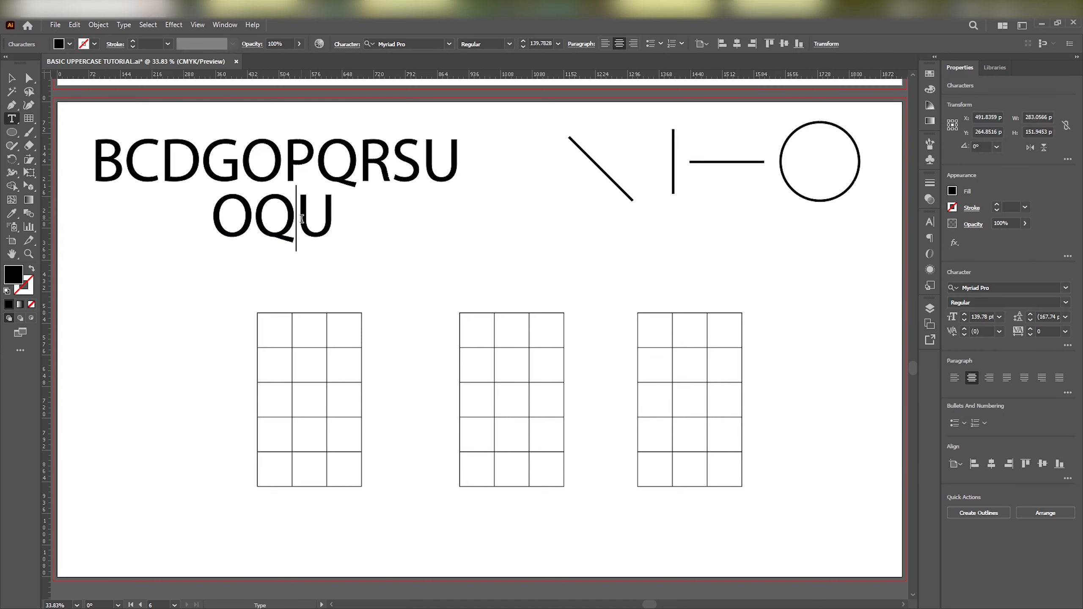
pyautogui.press('BackSpace')
pyautogui.press('Left')
pyautogui.press('Left')
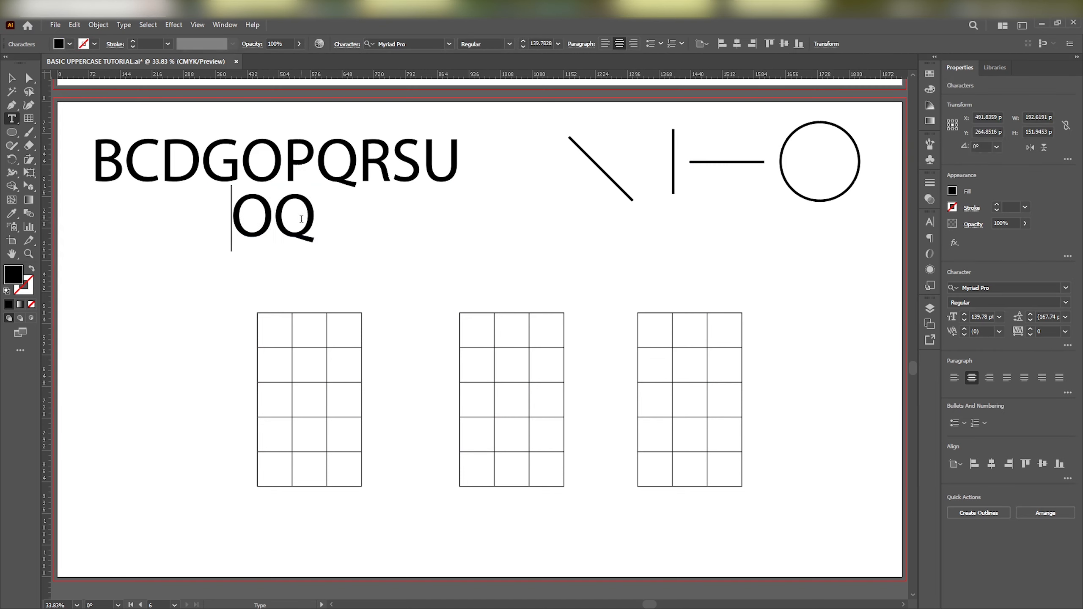
pyautogui.write('U')
pyautogui.press('Escape')
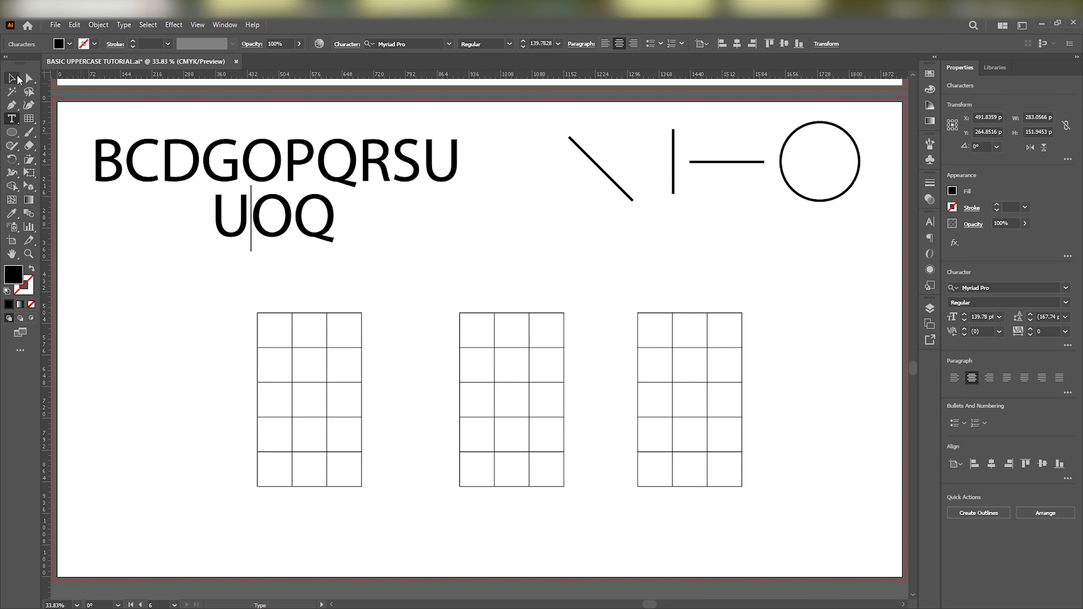
pyautogui.click(151, 298)
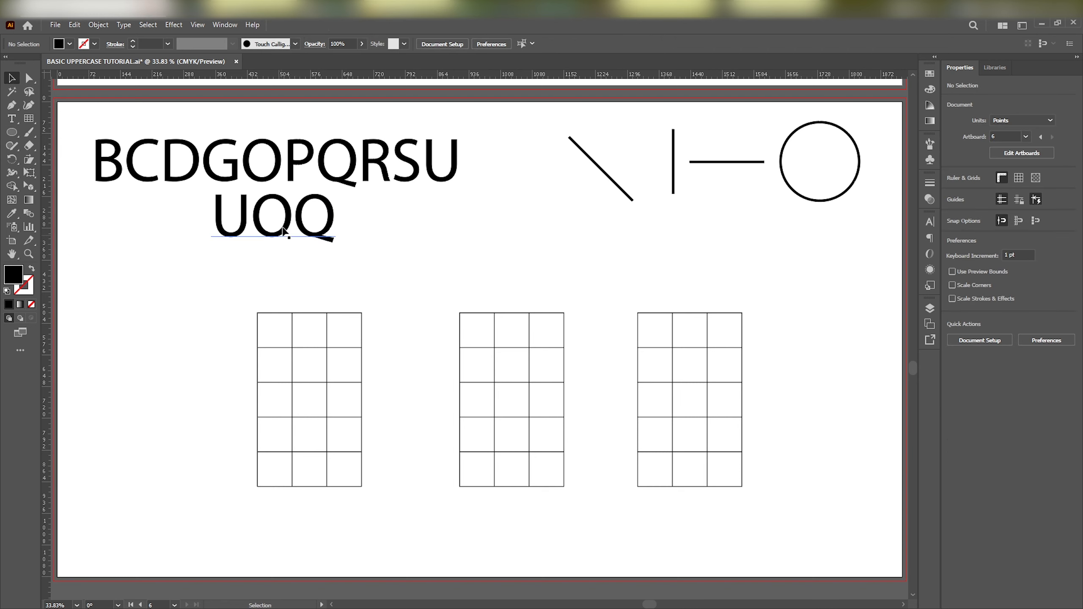
# Delete the completed letters C and G from the upper letter list so it reads BDOPQRSU
pyautogui.scroll(-1, 271, 269)
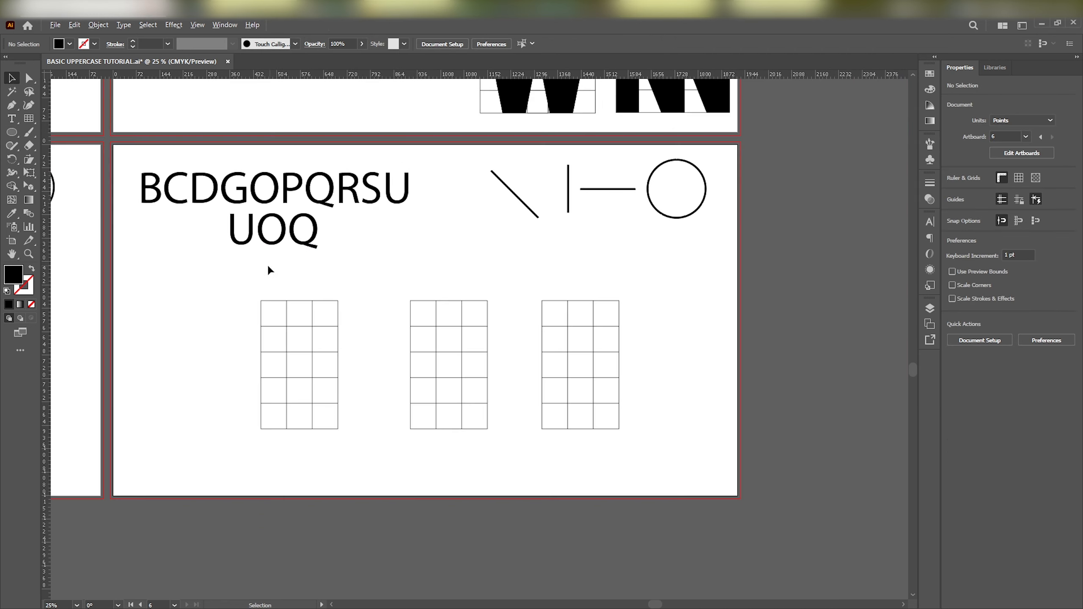
pyautogui.moveTo(237, 310); pyautogui.dragTo(363, 343)
pyautogui.press('t')
pyautogui.click(400, 256)
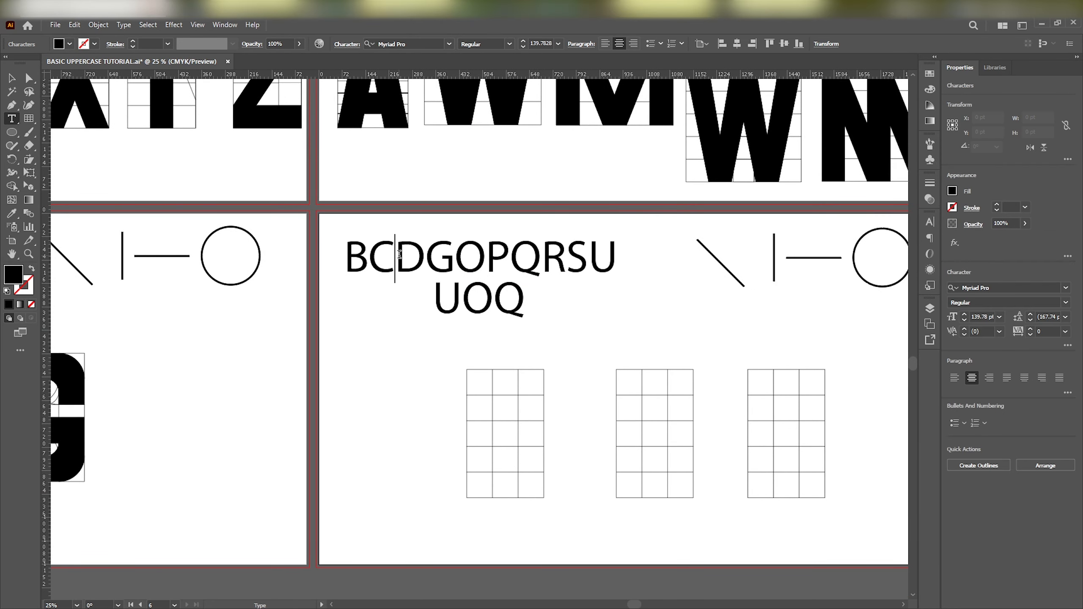
pyautogui.press('BackSpace')
pyautogui.press('Right')
pyautogui.press('Right')
pyautogui.press('Right')
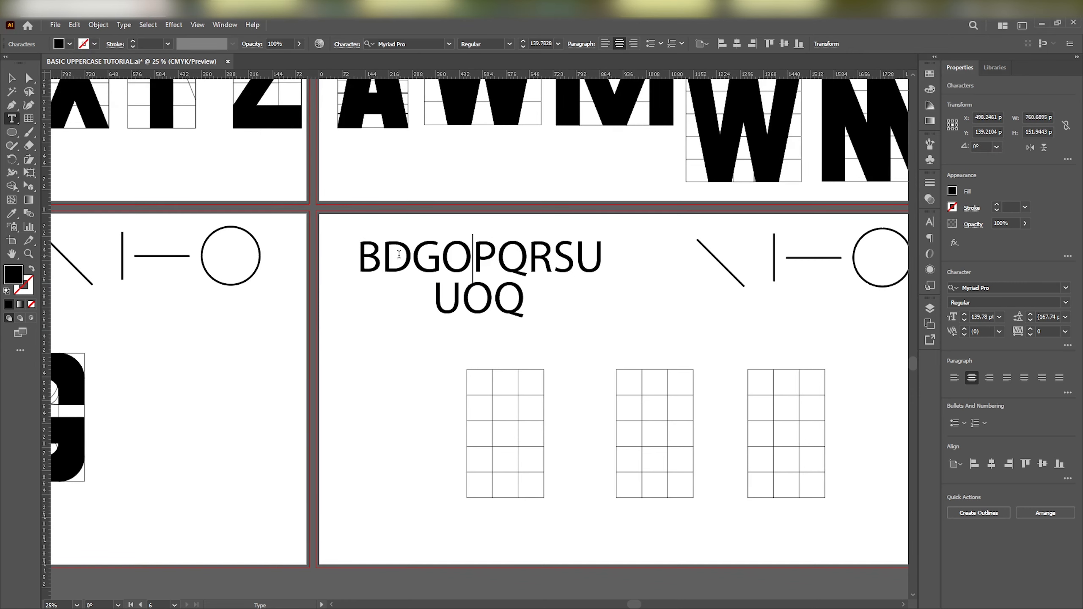
pyautogui.press('Left')
pyautogui.press('BackSpace')
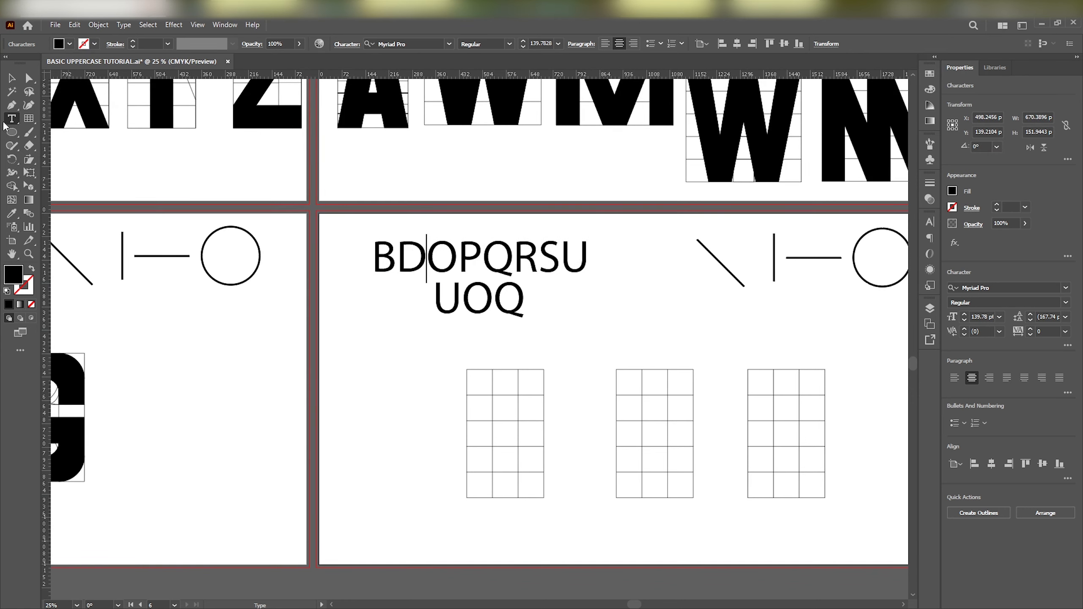
pyautogui.click(12, 79)
pyautogui.hscroll(3, 563, 368)
pyautogui.scroll(-1, 534, 317)
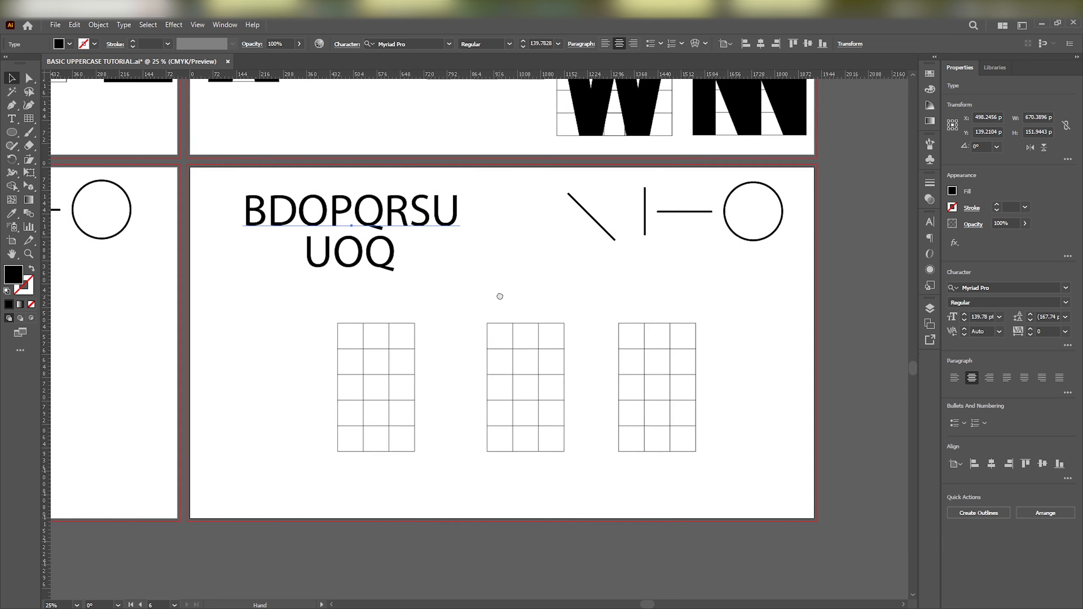
pyautogui.click(504, 308)
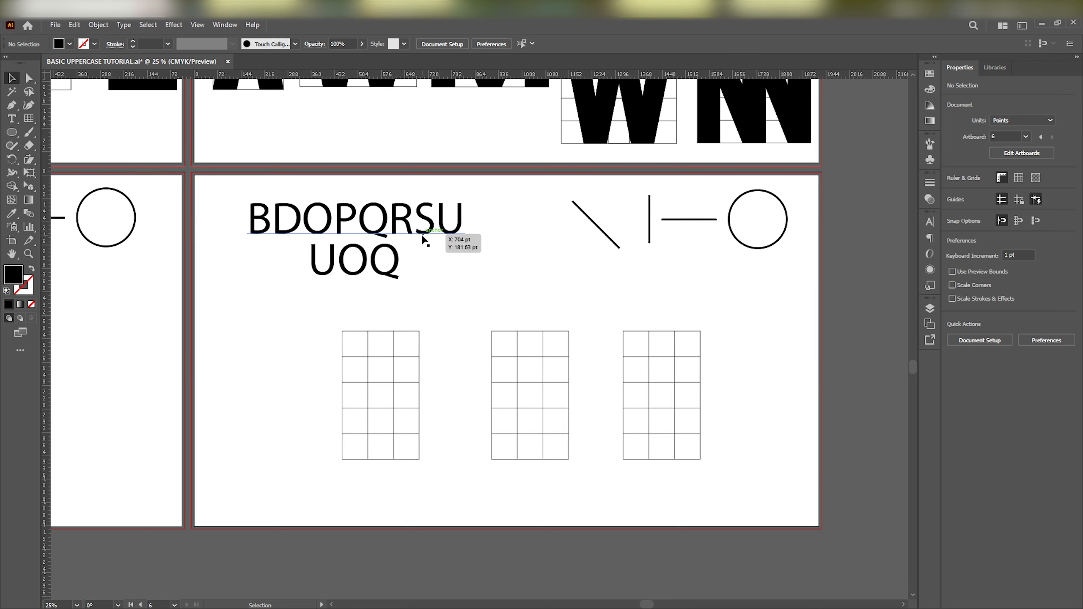
# Insert an S between the O and Q in the second letter line so it reads UOSQ
pyautogui.scroll(-2, 413, 249)
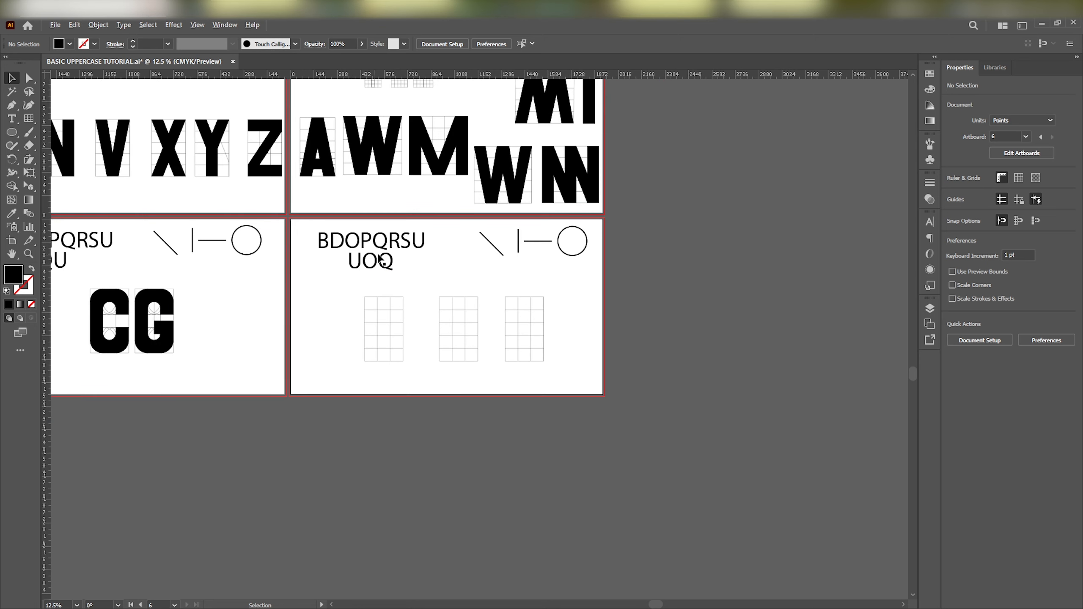
pyautogui.scroll(2, 377, 256)
pyautogui.scroll(-1, 115, 342)
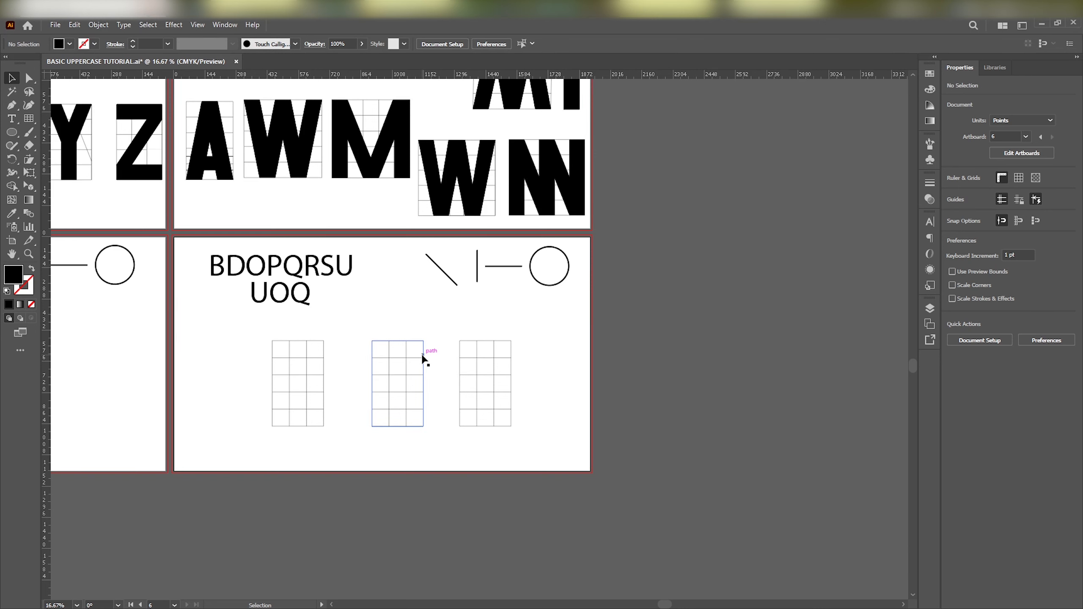
pyautogui.scroll(1, 423, 361)
pyautogui.hscroll(-1, 325, 367)
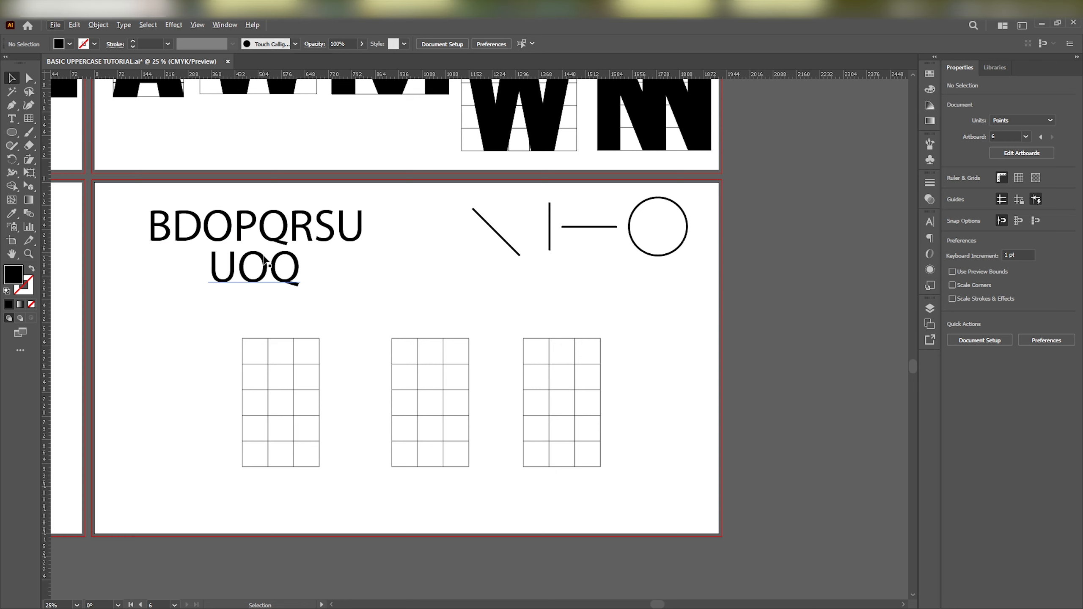
pyautogui.click(275, 283)
pyautogui.doubleClick(272, 270)
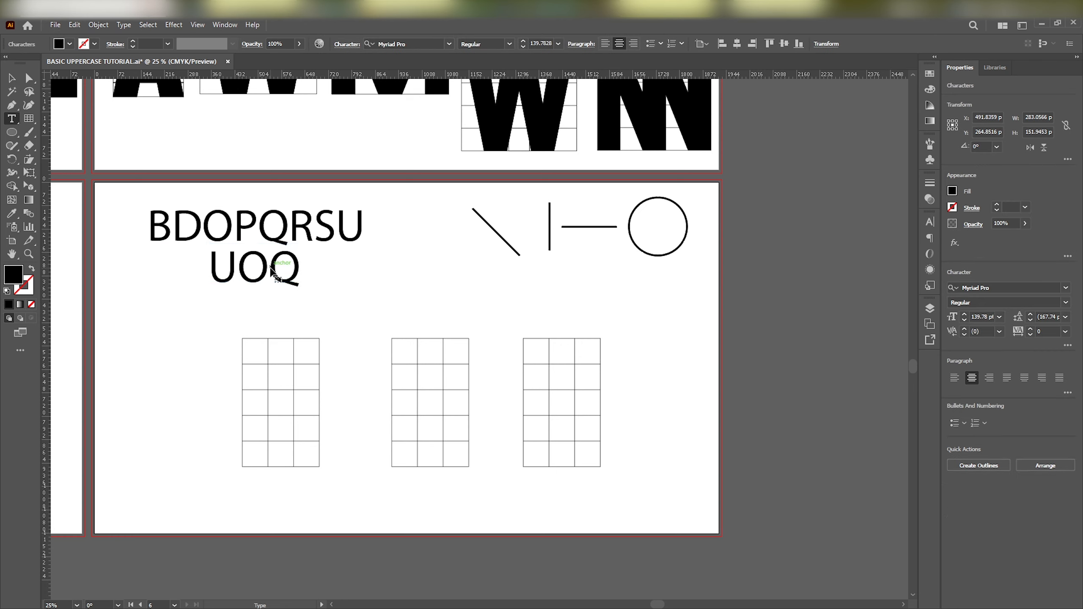
pyautogui.write('S')
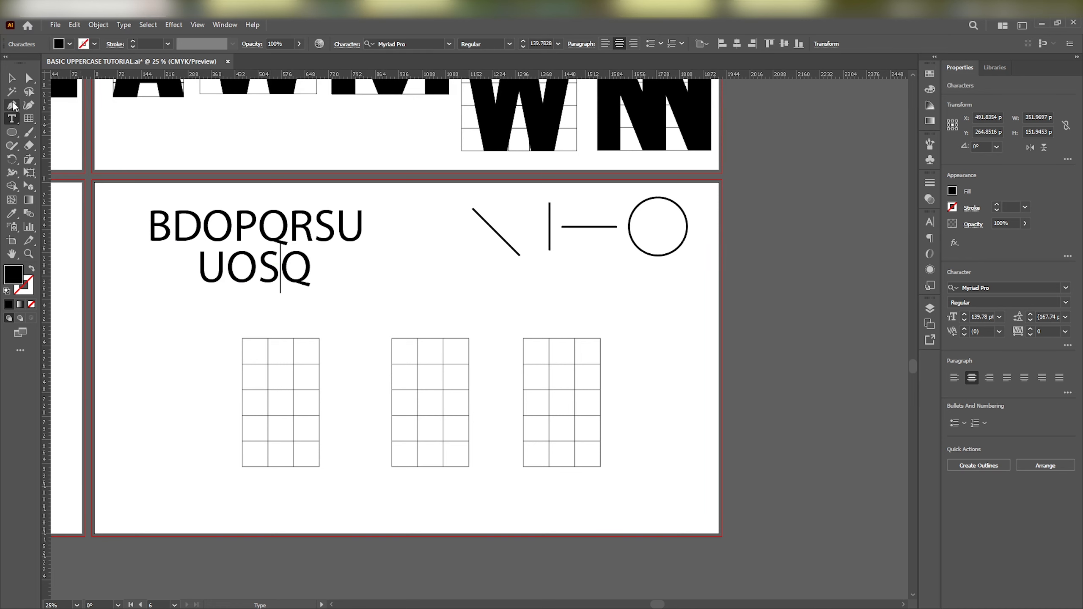
pyautogui.click(12, 79)
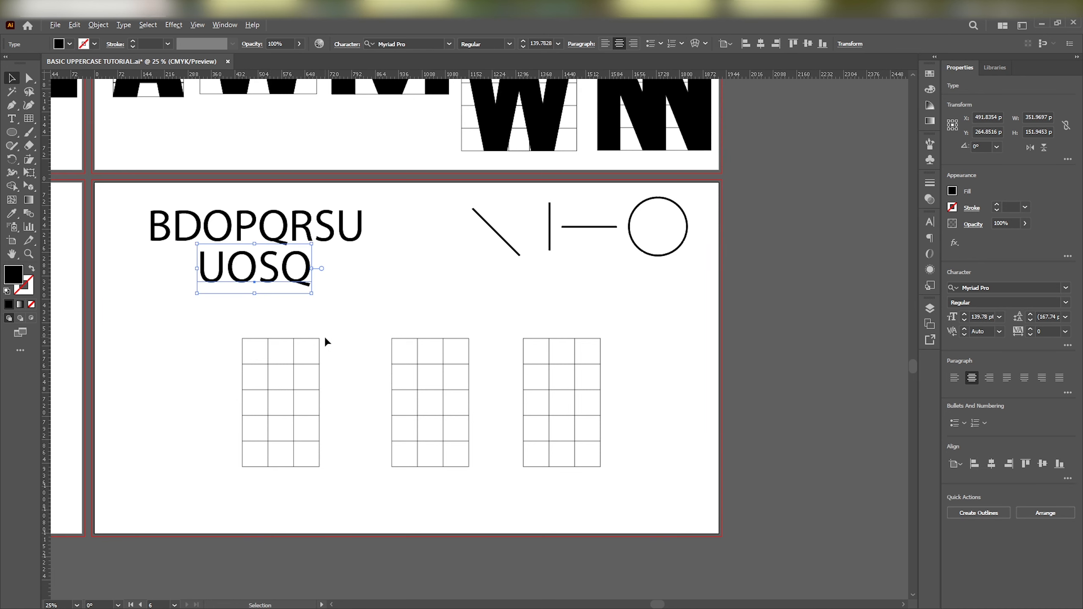
pyautogui.scroll(1, 326, 341)
pyautogui.scroll(-1, 343, 415)
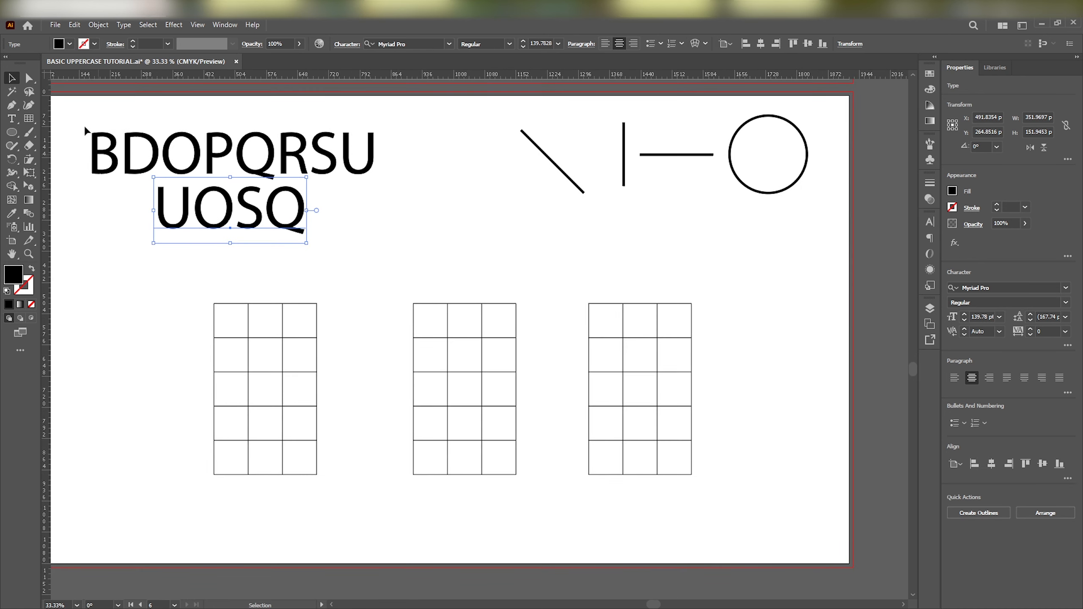
pyautogui.click(116, 335)
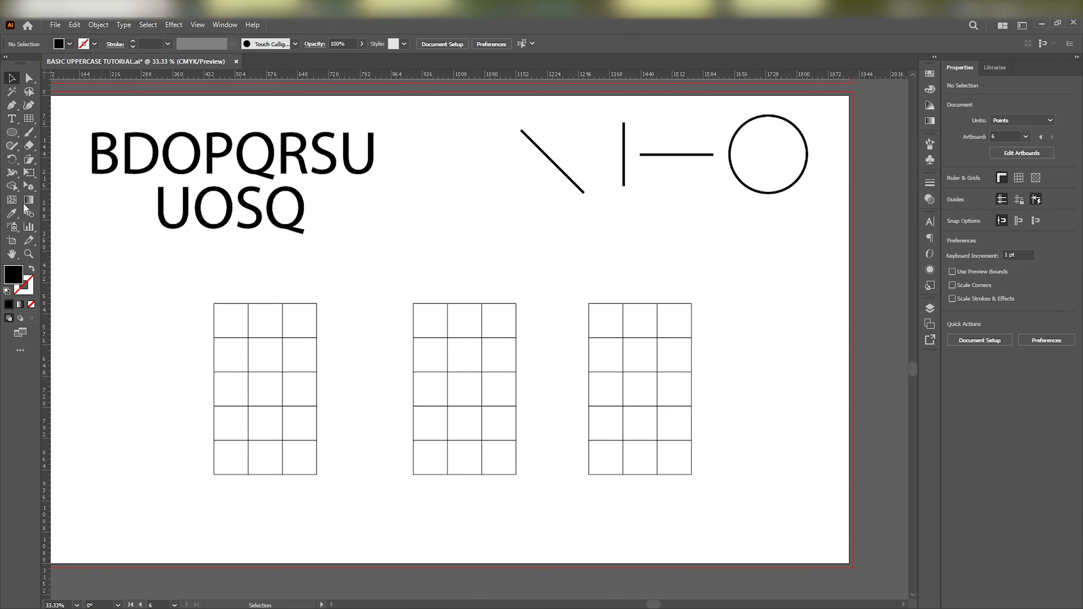
# Set up the Ellipse tool with no fill and a 1 pt black stroke
pyautogui.click(35, 122)
pyautogui.click(42, 119)
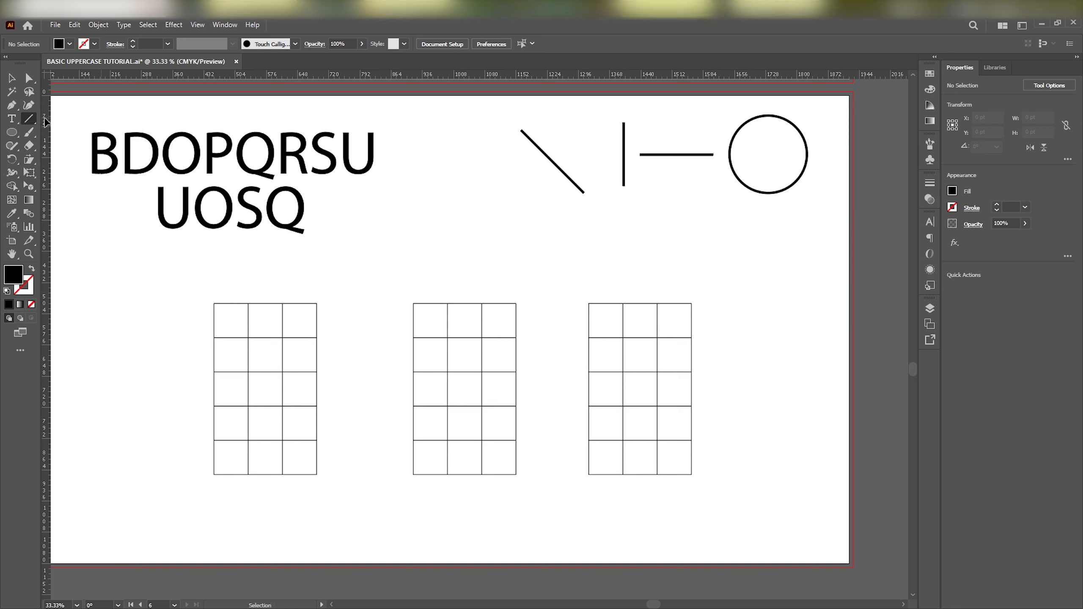
pyautogui.click(11, 133)
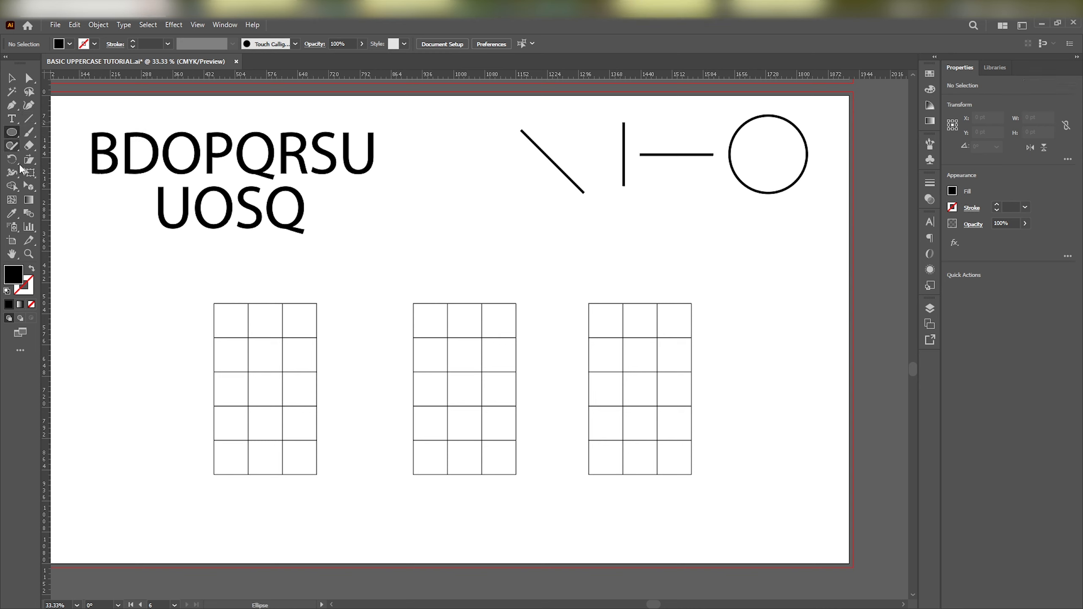
pyautogui.click(33, 272)
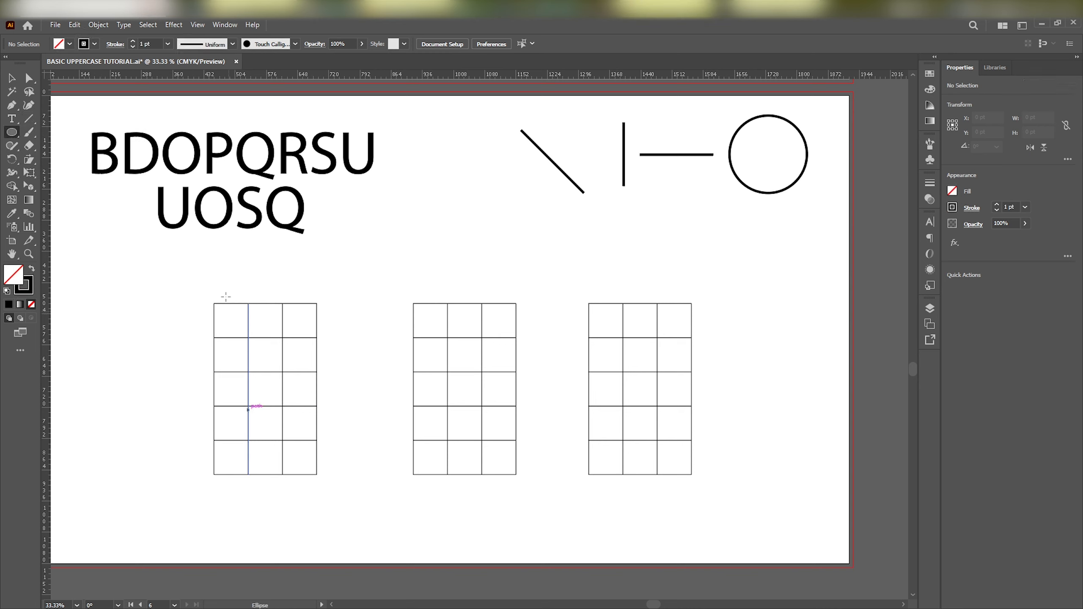
pyautogui.scroll(1, 244, 455)
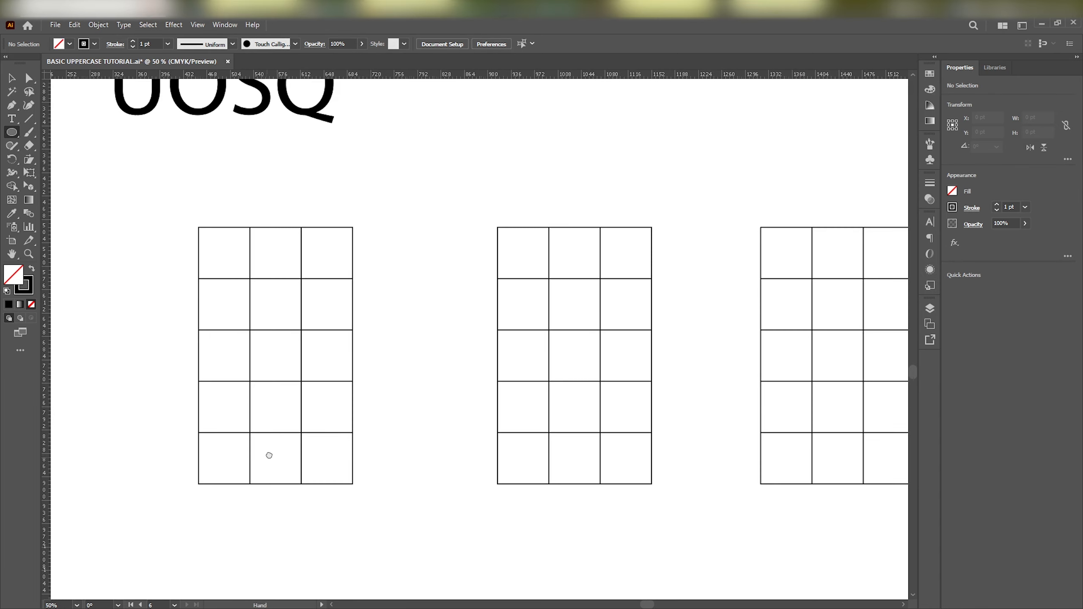
pyautogui.moveTo(268, 457); pyautogui.dragTo(281, 426)
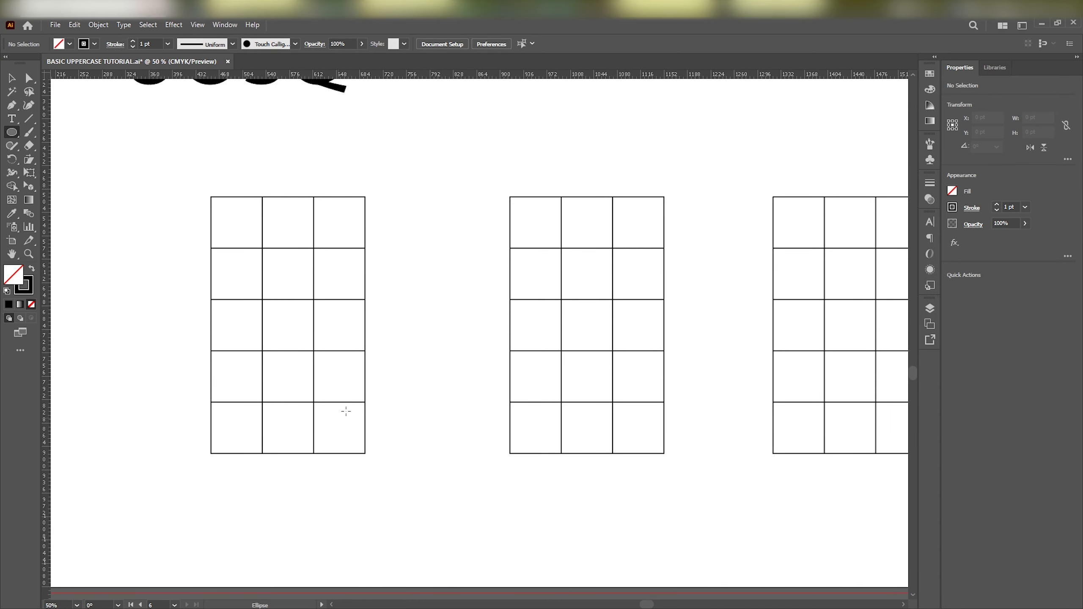
pyautogui.moveTo(414, 190); pyautogui.dragTo(429, 379)
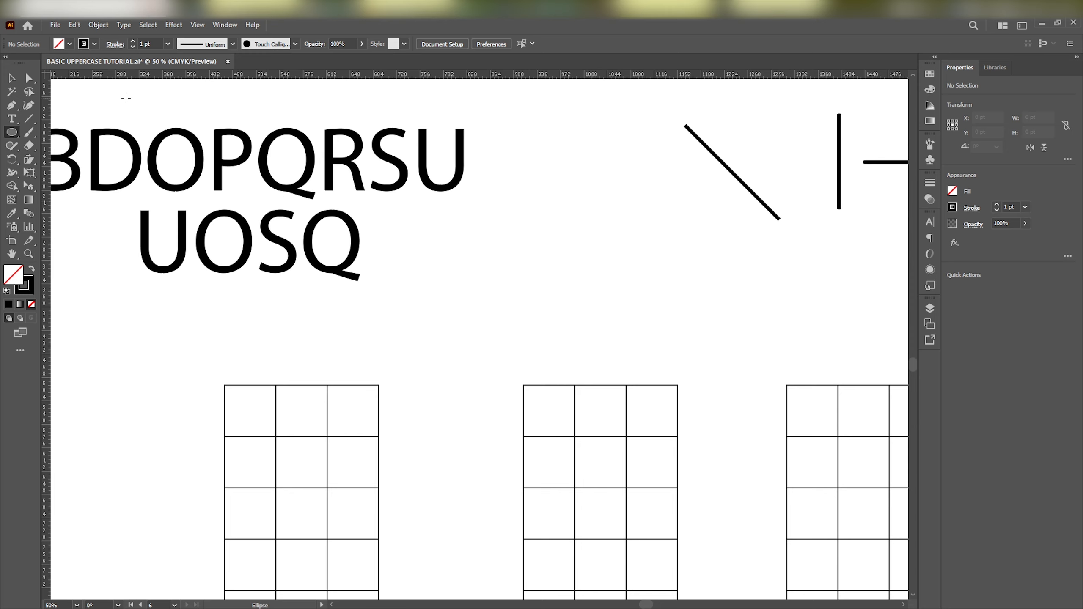
pyautogui.click(11, 79)
pyautogui.moveTo(241, 303); pyautogui.dragTo(232, 176)
pyautogui.scroll(1, 294, 306)
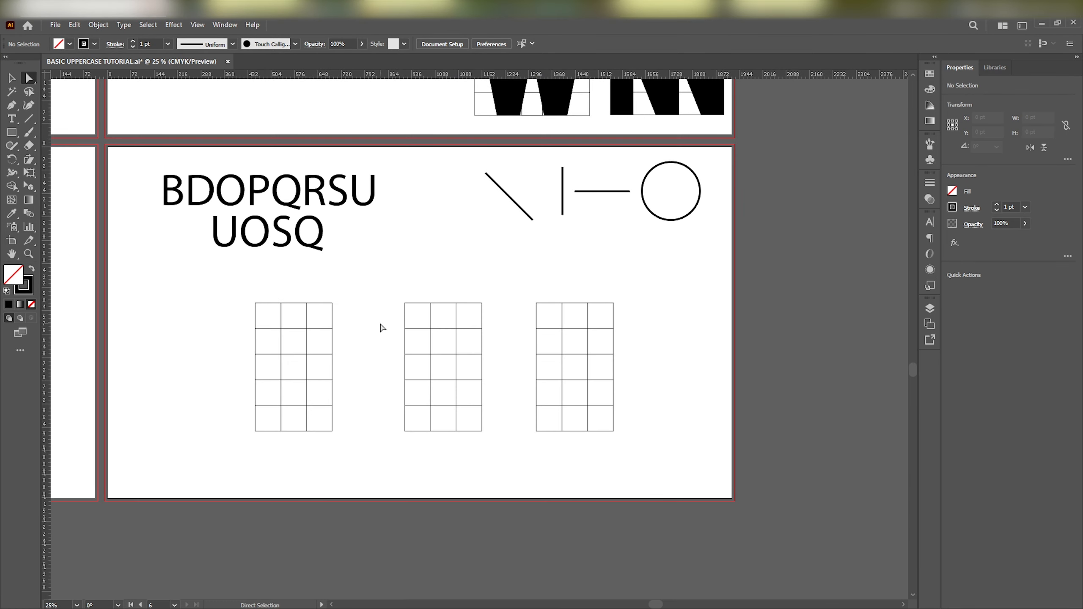
pyautogui.scroll(3, 338, 300)
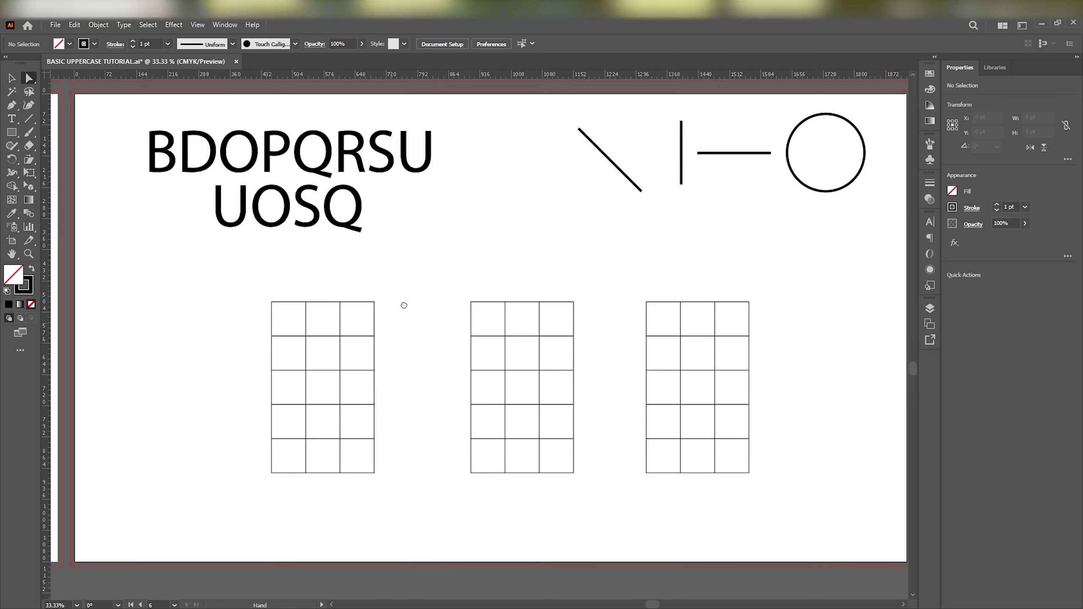
pyautogui.moveTo(424, 300); pyautogui.dragTo(450, 159)
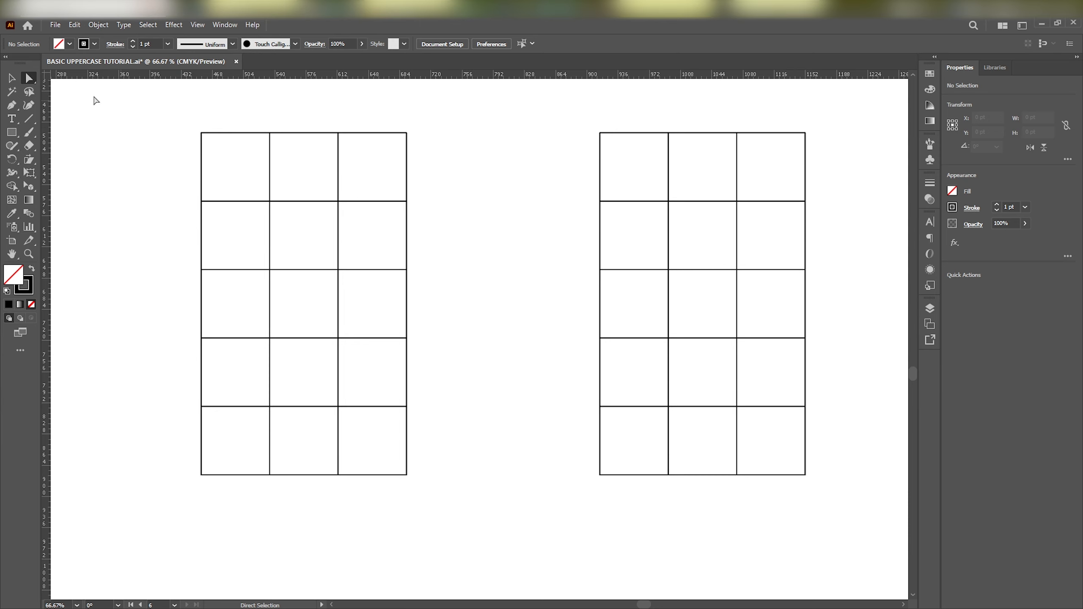
# Draw a small upright rectangle outside the first grid, near its upper-left corner
pyautogui.click(12, 133)
pyautogui.moveTo(75, 139); pyautogui.dragTo(133, 222)
pyautogui.moveTo(83, 147); pyautogui.dragTo(71, 118)
pyautogui.click(29, 79)
pyautogui.click(12, 79)
# Try to round all four outer corners of the first grid to a radius of about 77 pt
pyautogui.moveTo(228, 112); pyautogui.dragTo(416, 495)
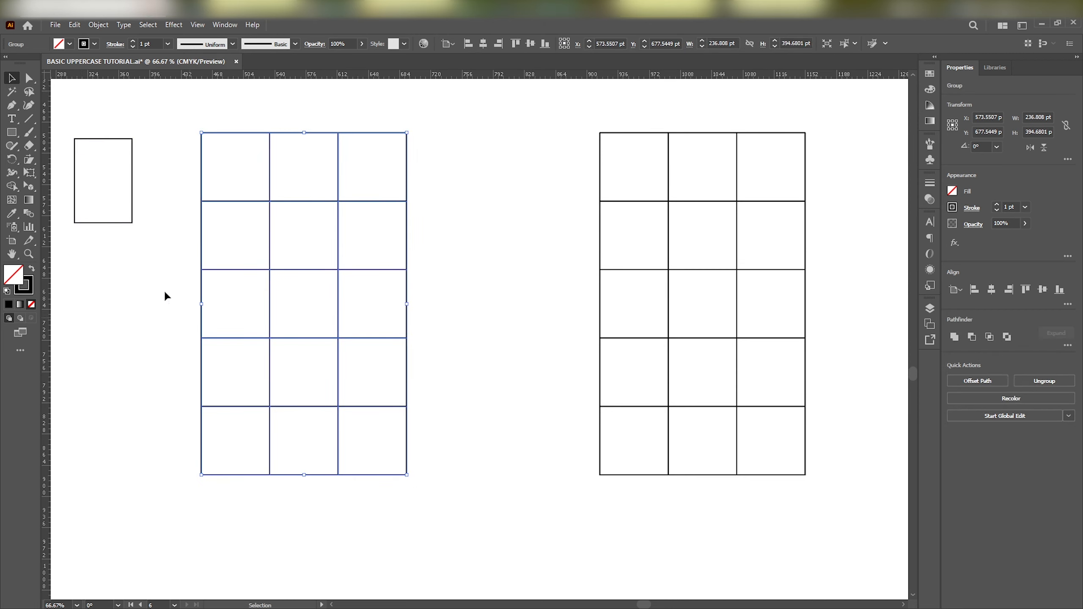
pyautogui.press('a')
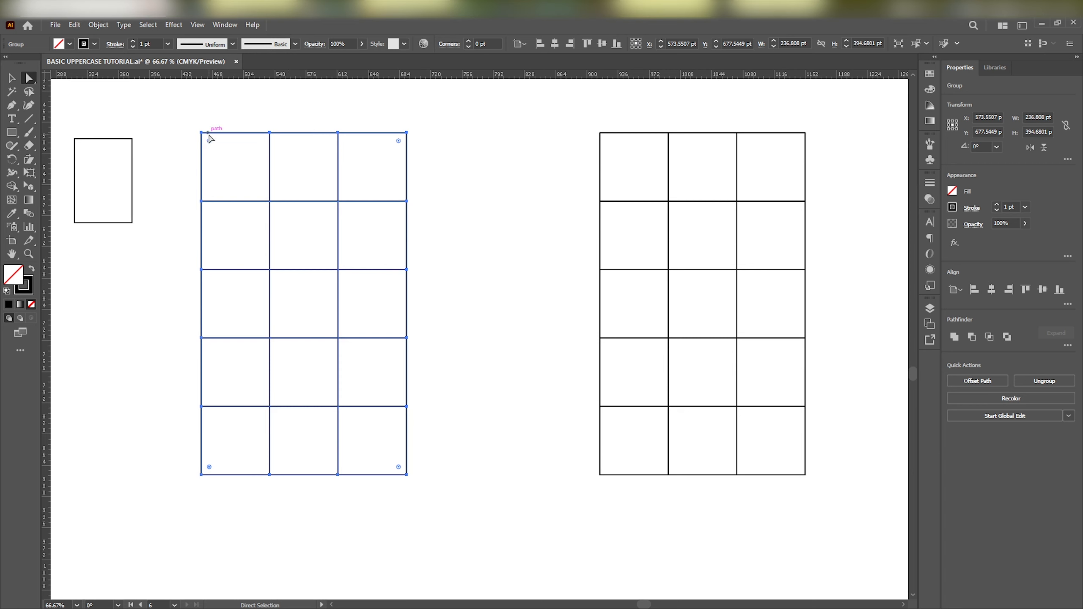
pyautogui.moveTo(209, 141); pyautogui.dragTo(266, 207)
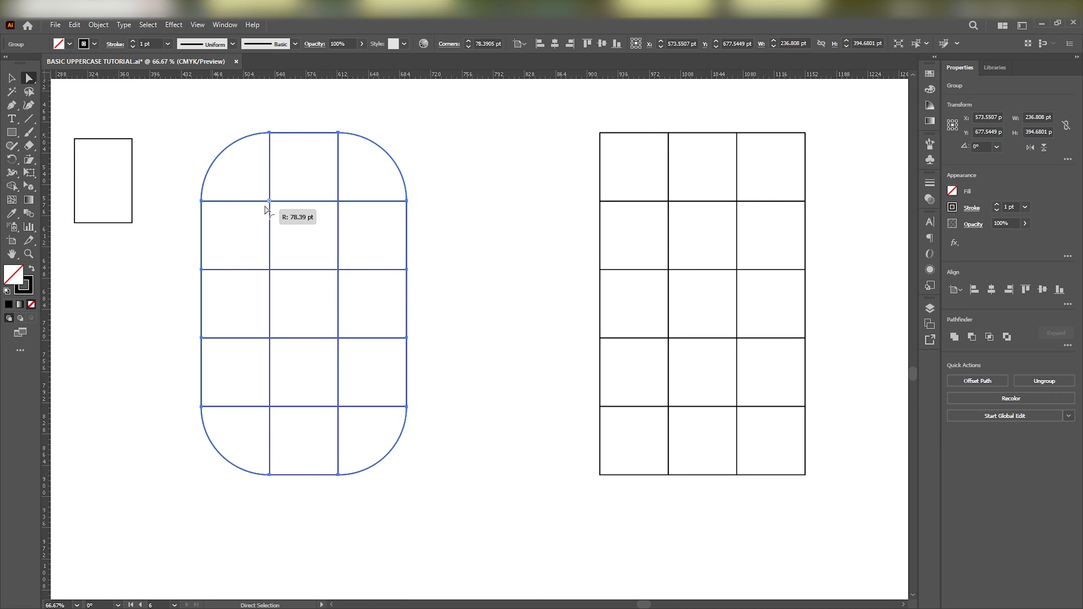
pyautogui.moveTo(265, 209); pyautogui.dragTo(267, 206)
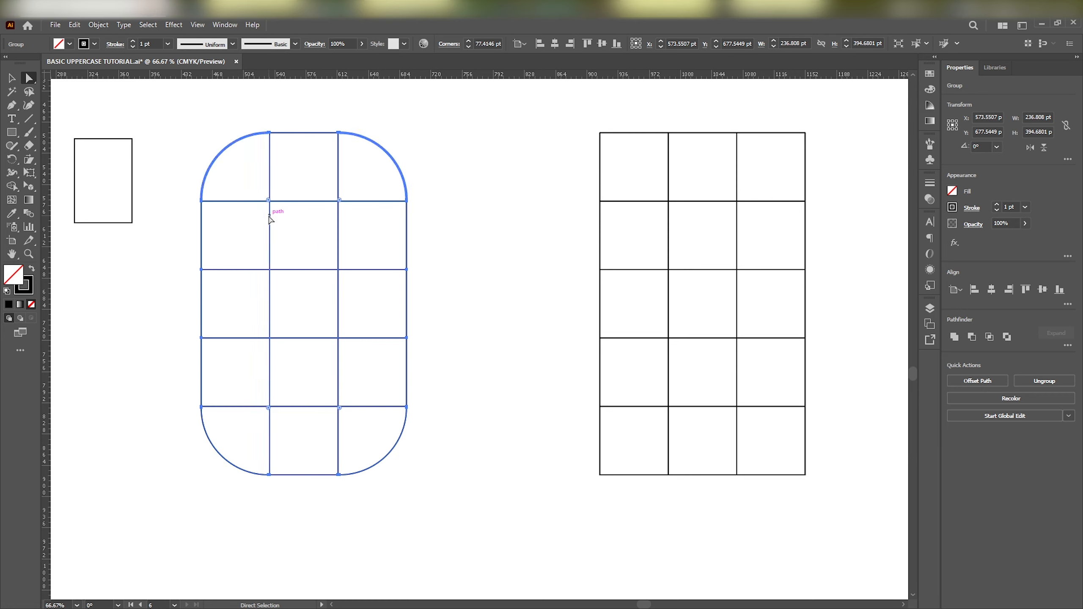
pyautogui.hotkey('ctrl', 'z')
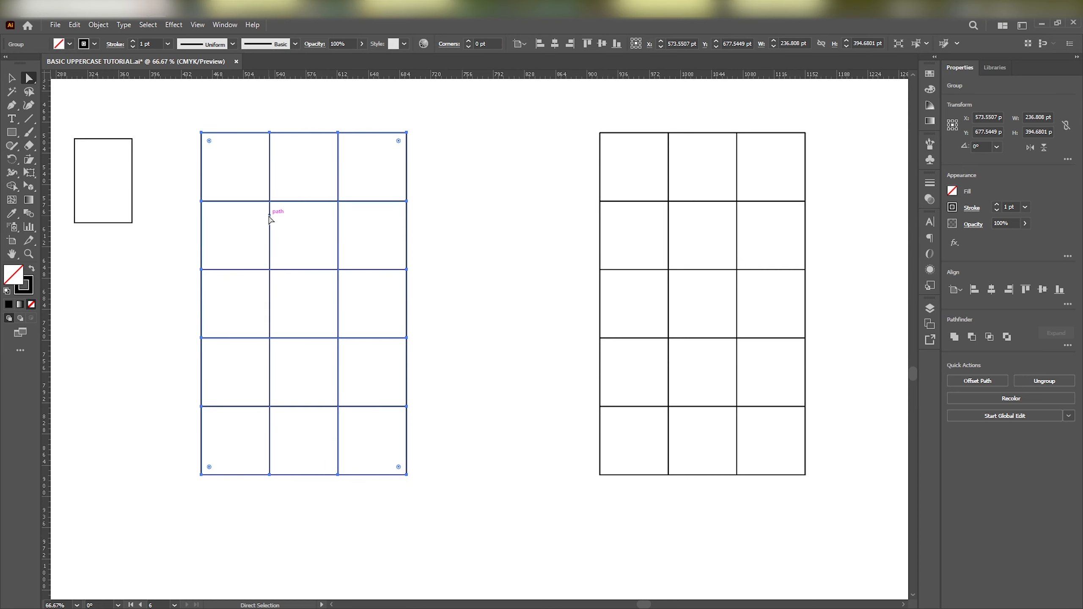
# Delete the small rectangle beside the first grid
pyautogui.moveTo(106, 126); pyautogui.dragTo(159, 209)
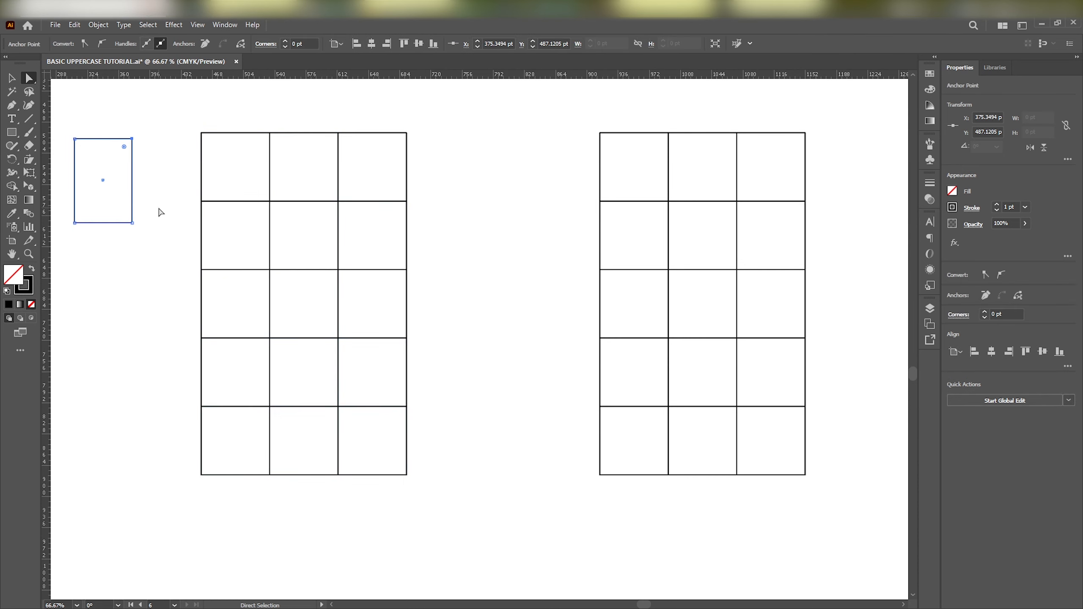
pyautogui.press('Delete')
pyautogui.moveTo(66, 129); pyautogui.dragTo(157, 292)
pyautogui.press('Delete')
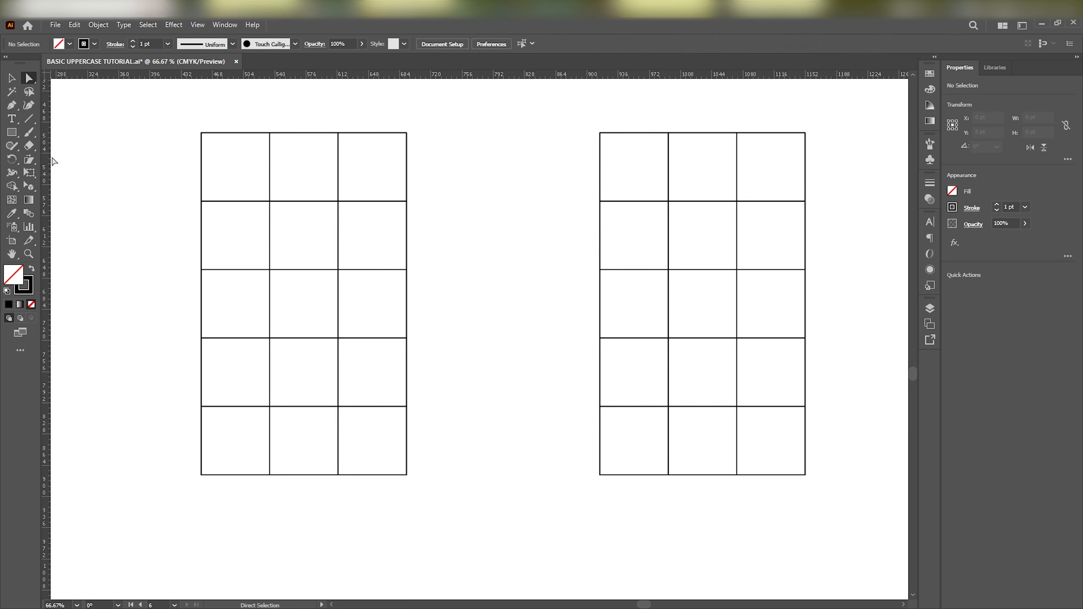
# Draw two overlapping 157.872 pt circles, two cells wide, snapped to the lower-left and lower-right corners of the first grid
pyautogui.click(15, 135)
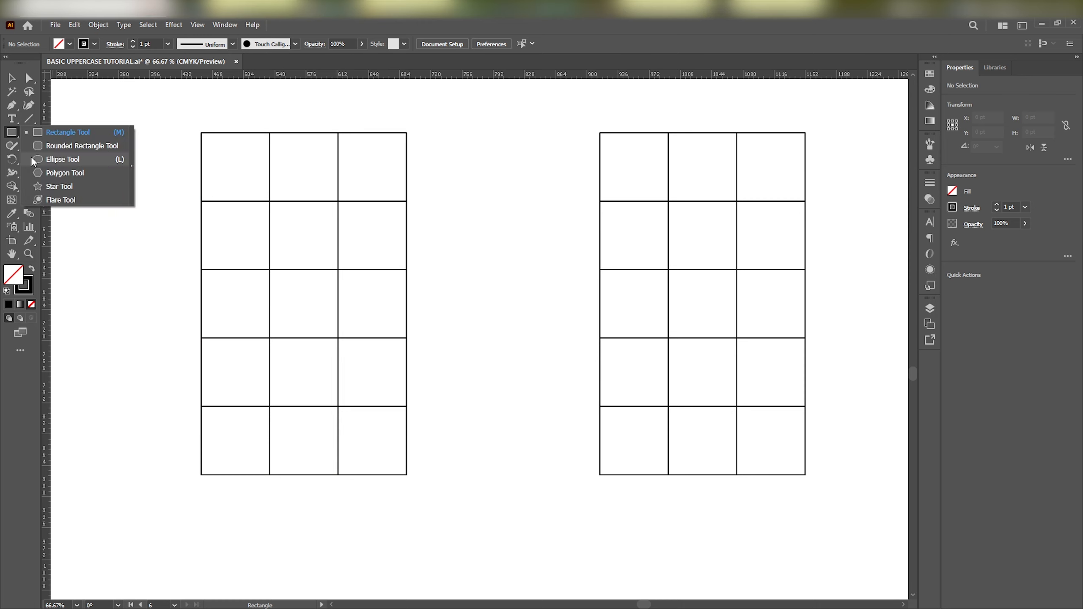
pyautogui.click(62, 159)
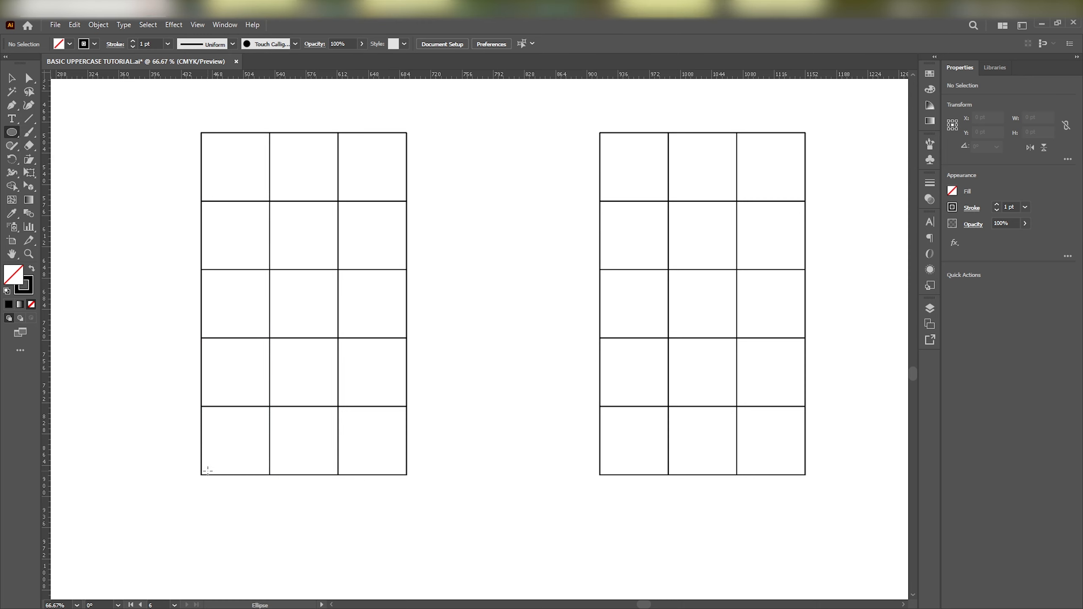
pyautogui.scroll(-2, 396, 451)
pyautogui.moveTo(457, 350); pyautogui.dragTo(416, 349)
pyautogui.scroll(1, 416, 349)
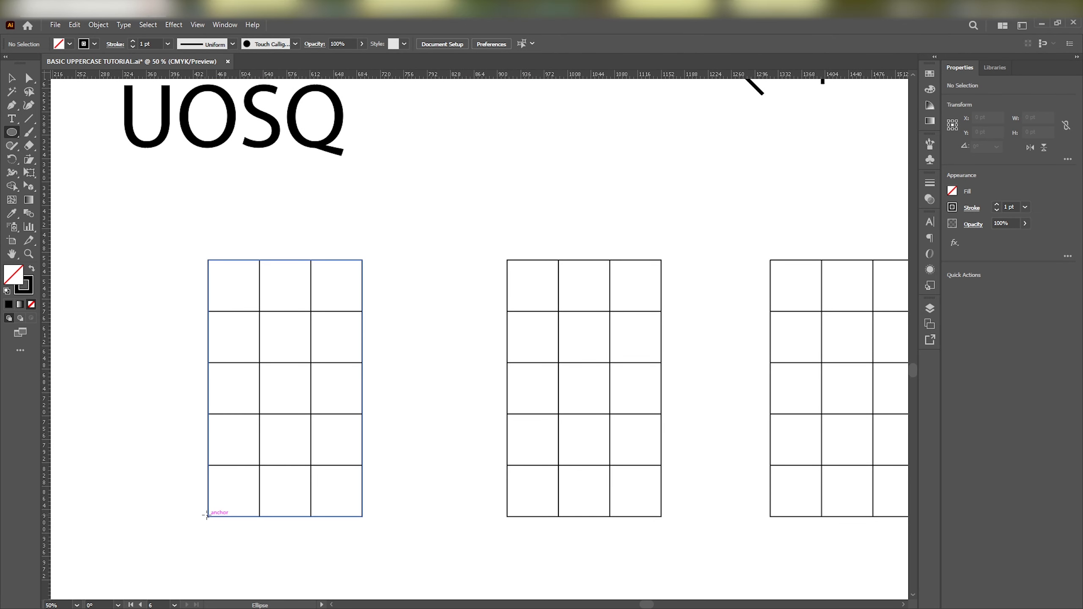
pyautogui.moveTo(208, 516); pyautogui.dragTo(311, 414)
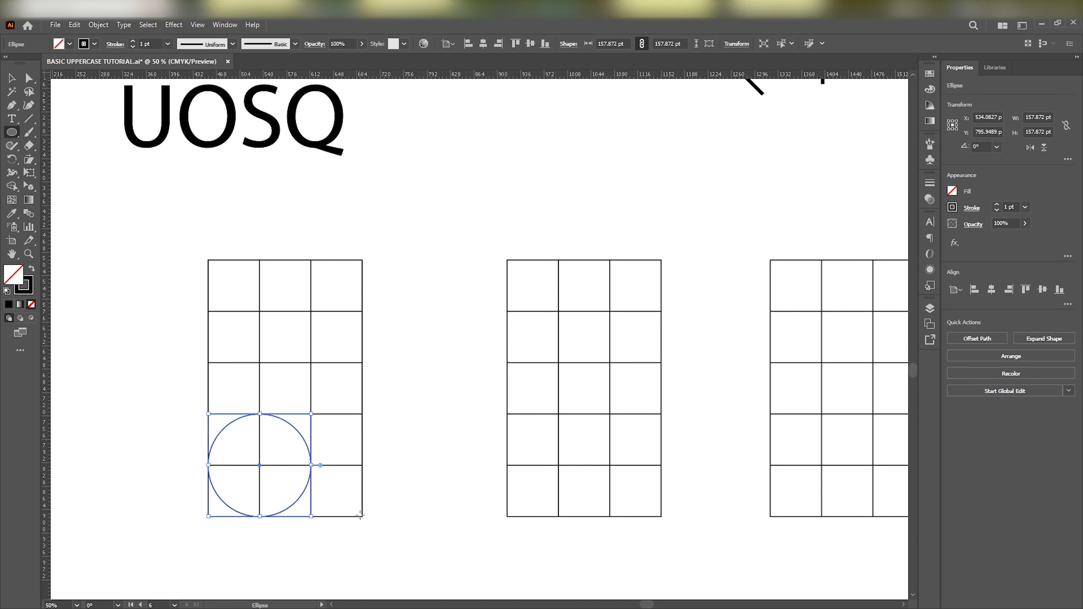
pyautogui.moveTo(362, 517); pyautogui.dragTo(260, 414)
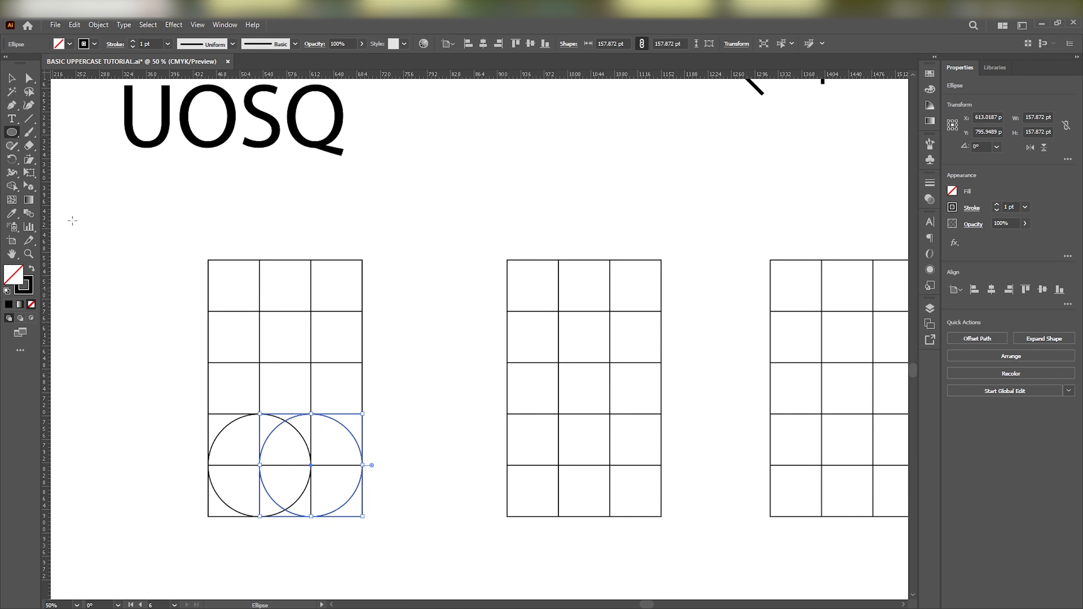
# Draw a 78.936 pt circle filling the middle cell of the first grid's fourth row
pyautogui.press('v')
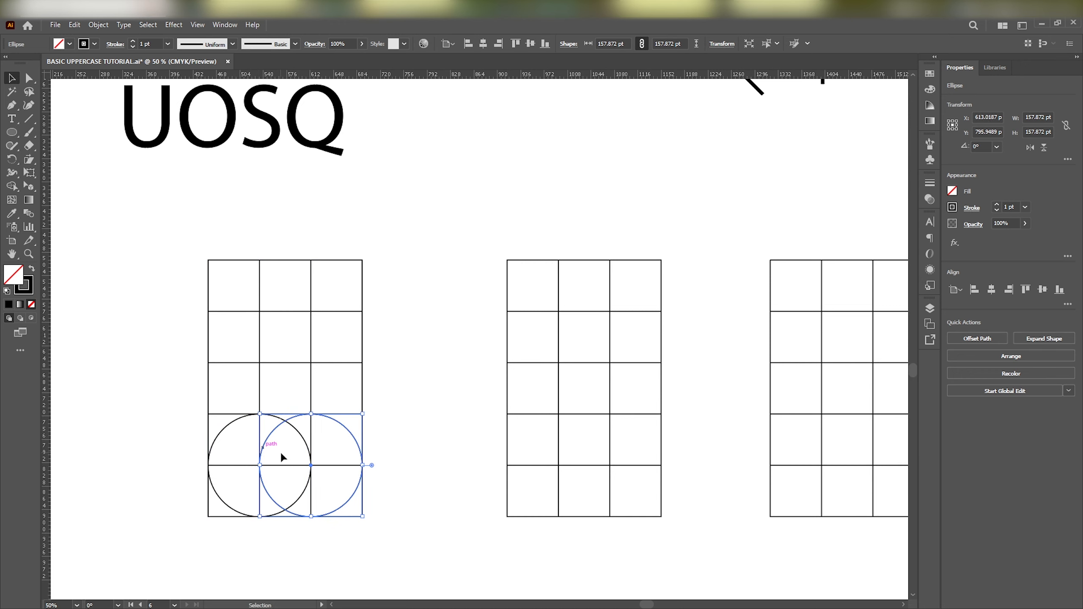
pyautogui.click(281, 454)
pyautogui.scroll(1, 279, 452)
pyautogui.moveTo(286, 450)
pyautogui.mouseDown()
pyautogui.moveTo(295, 478)
pyautogui.moveTo(295, 438)
pyautogui.mouseUp()
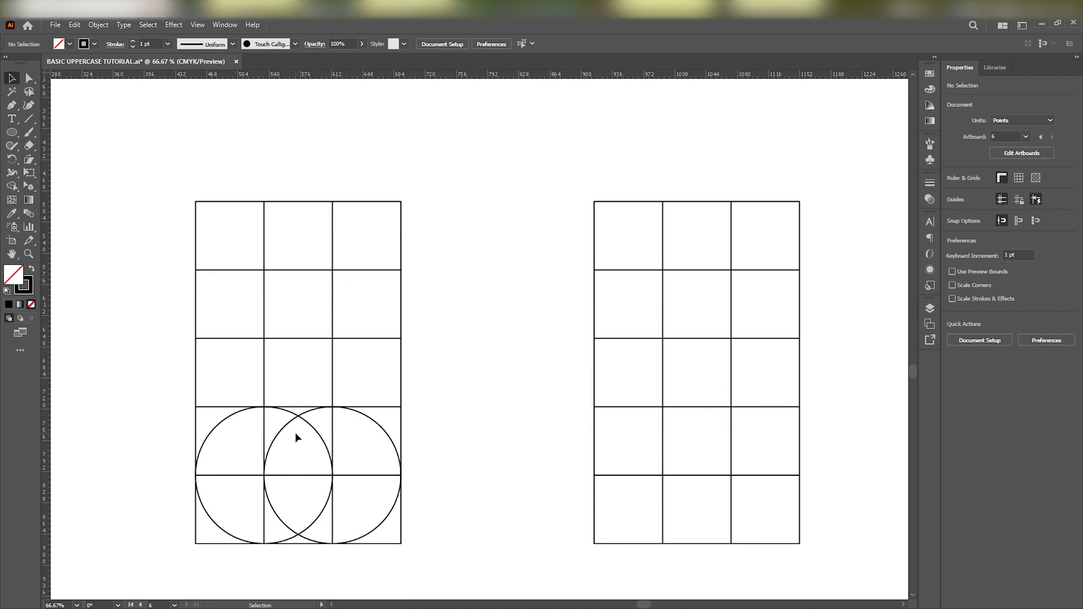
pyautogui.scroll(1, 294, 438)
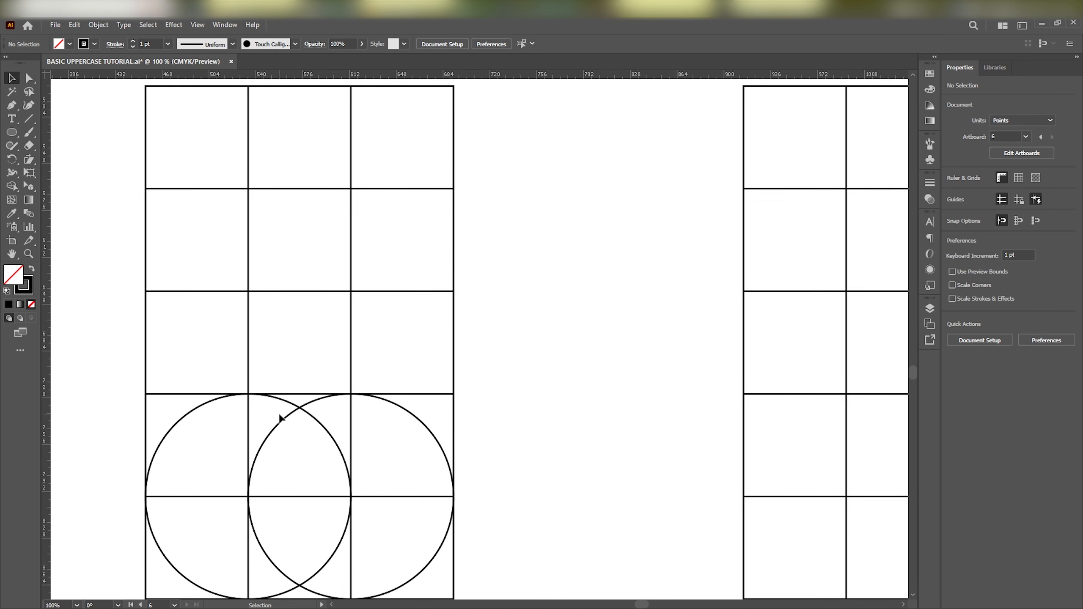
pyautogui.press('l')
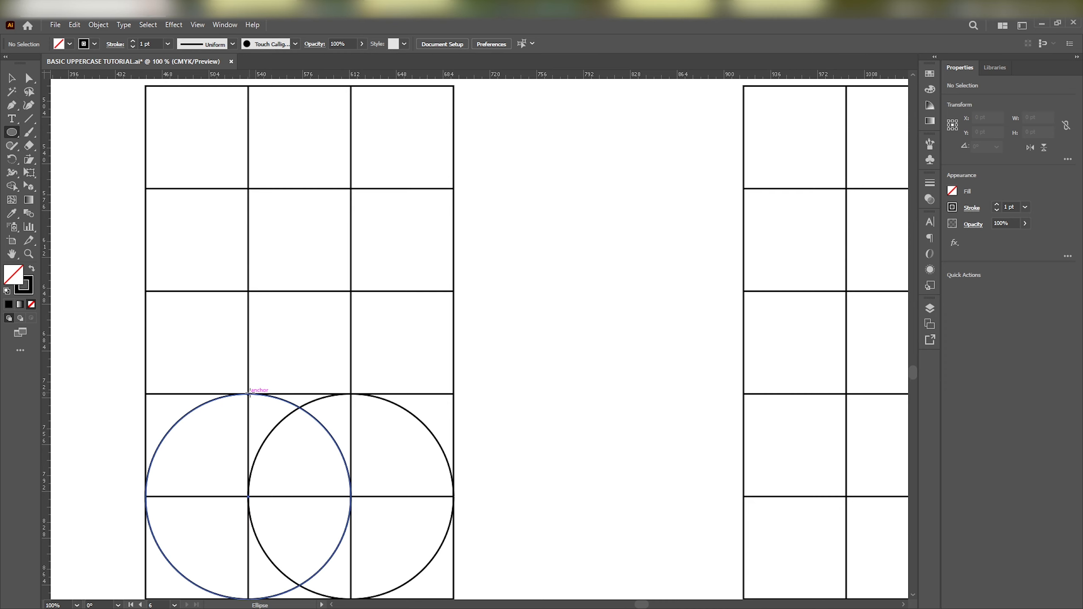
pyautogui.moveTo(250, 393); pyautogui.dragTo(352, 496)
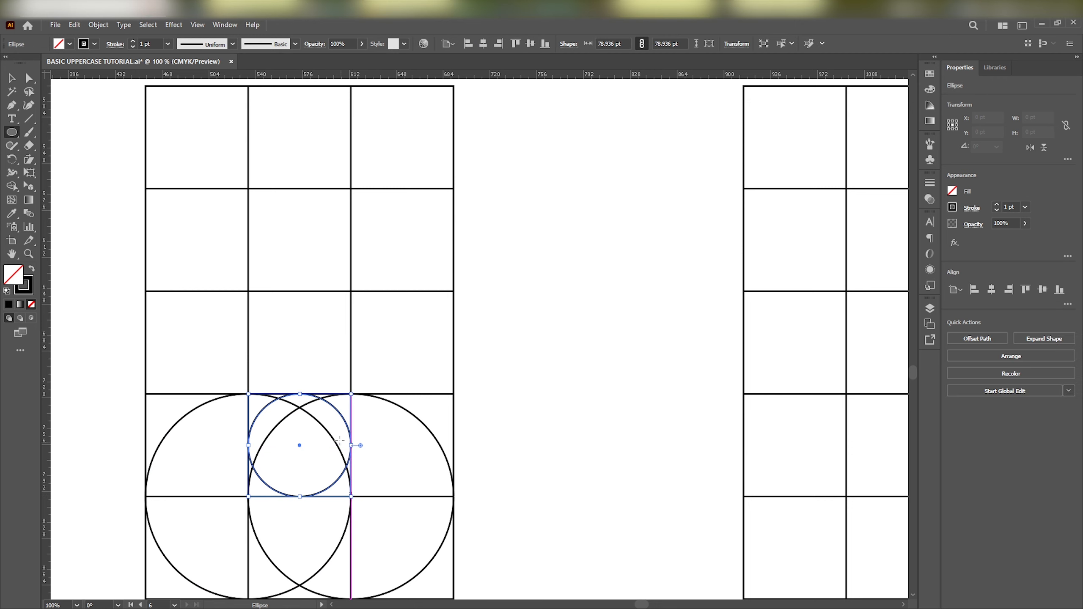
# With Shape Builder and a black fill, merge the first four rows of the first grid's outer columns into the U's two legs
pyautogui.scroll(-1, 341, 434)
pyautogui.press('v')
pyautogui.moveTo(124, 189); pyautogui.dragTo(340, 429)
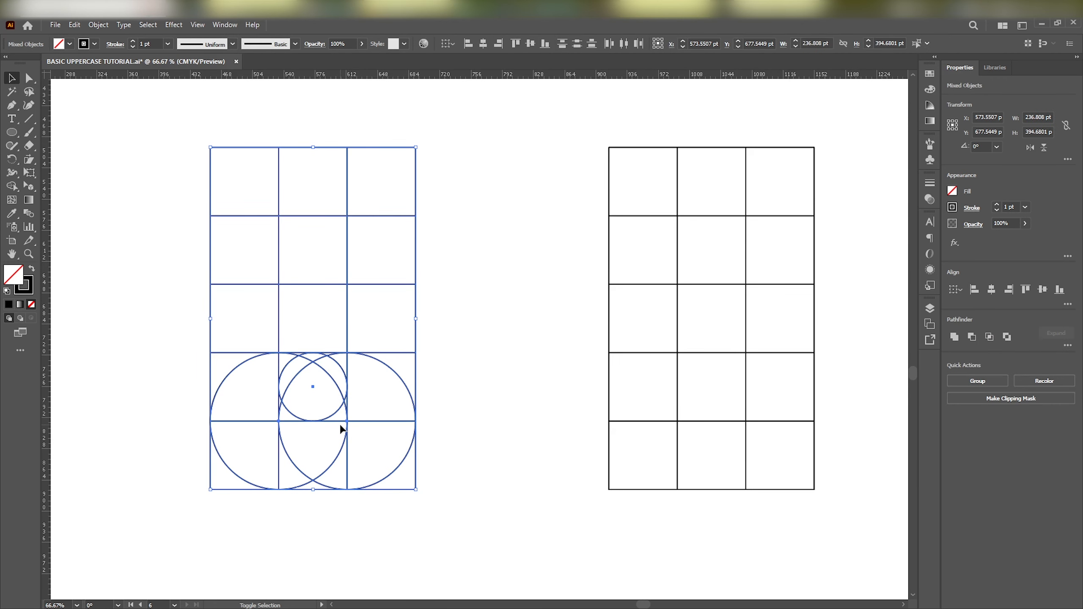
pyautogui.hotkey('shift', 'm')
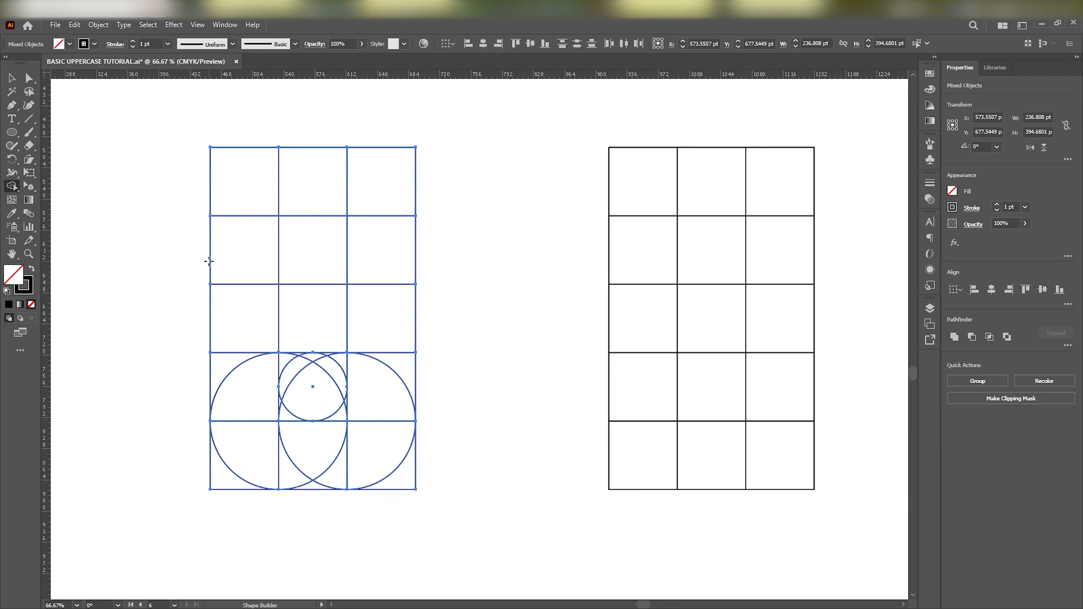
pyautogui.hotkey('shift', 'x')
pyautogui.moveTo(256, 194); pyautogui.dragTo(251, 409)
pyautogui.moveTo(365, 186); pyautogui.dragTo(370, 347)
# Merge the rounded pieces of the bottom row with both legs to form a solid black U, and deselect everything
pyautogui.hotkey('ctrl', '-')
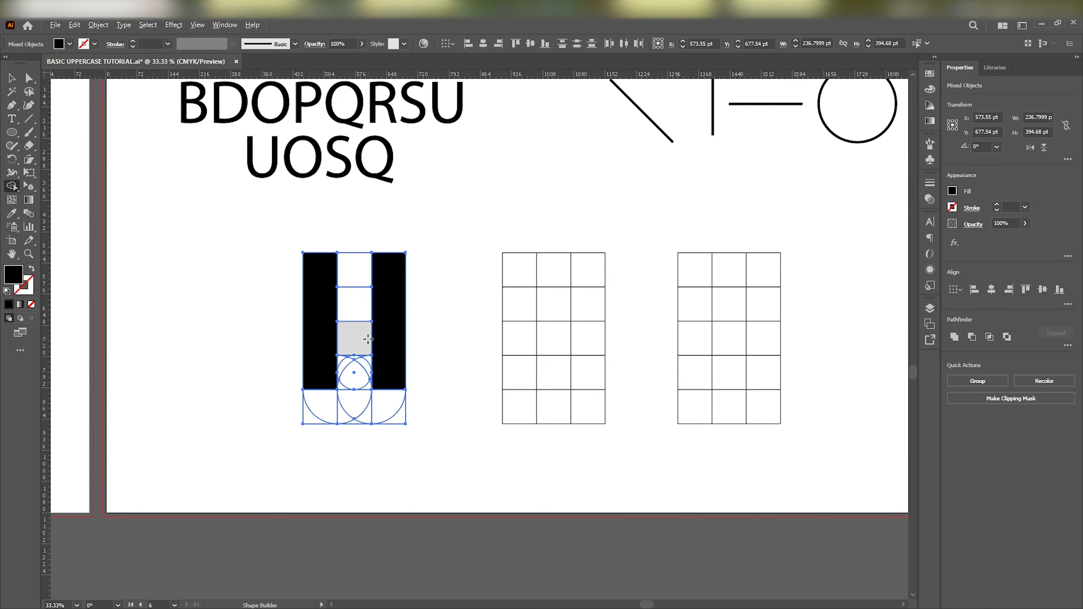
pyautogui.scroll(2, 367, 338)
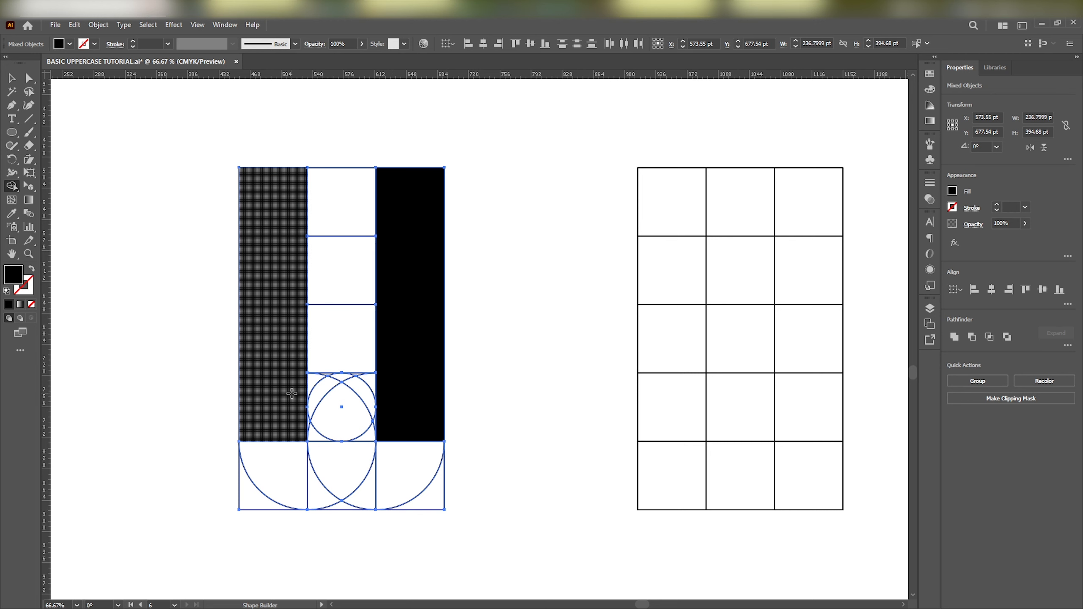
pyautogui.scroll(2, 392, 383)
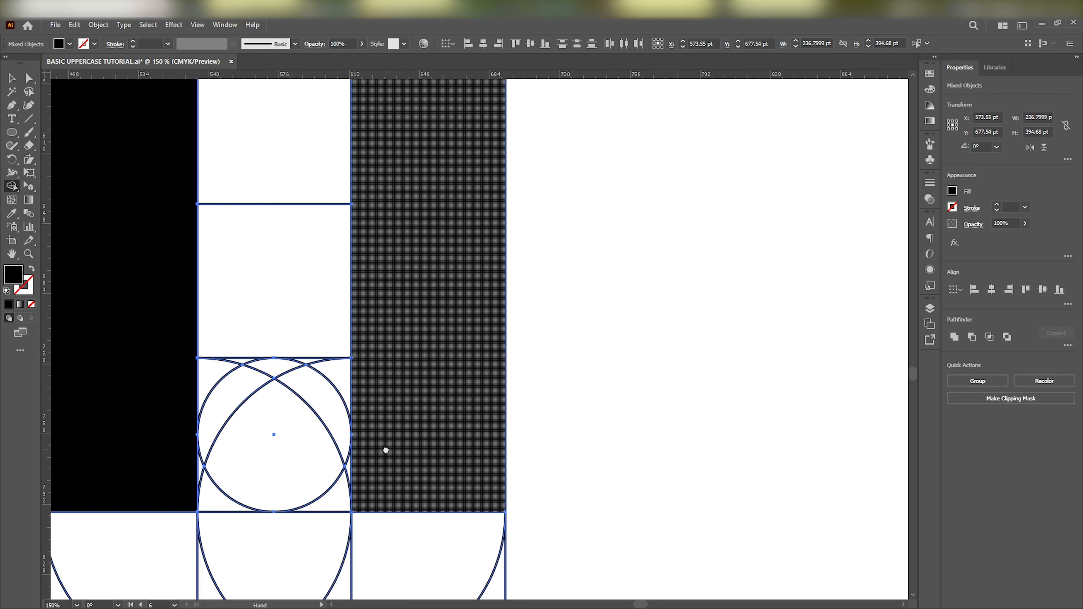
pyautogui.moveTo(256, 465)
pyautogui.mouseDown()
pyautogui.moveTo(179, 426)
pyautogui.moveTo(392, 469)
pyautogui.moveTo(448, 455)
pyautogui.moveTo(394, 430)
pyautogui.moveTo(442, 406)
pyautogui.moveTo(463, 279)
pyautogui.mouseUp()
pyautogui.scroll(-2, 324, 295)
pyautogui.scroll(2, 337, 426)
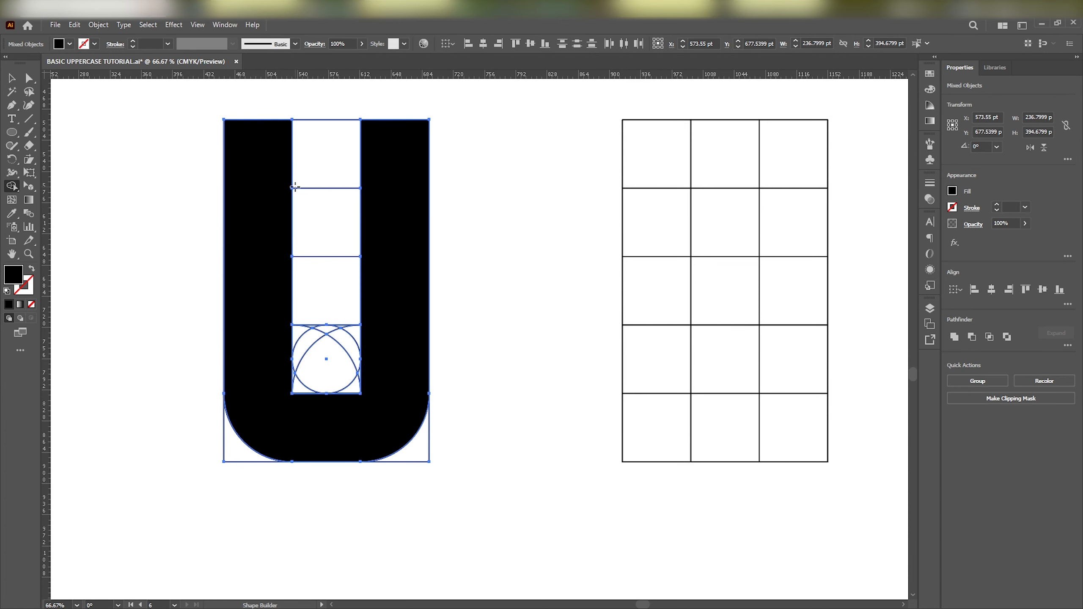
pyautogui.scroll(-2, 300, 348)
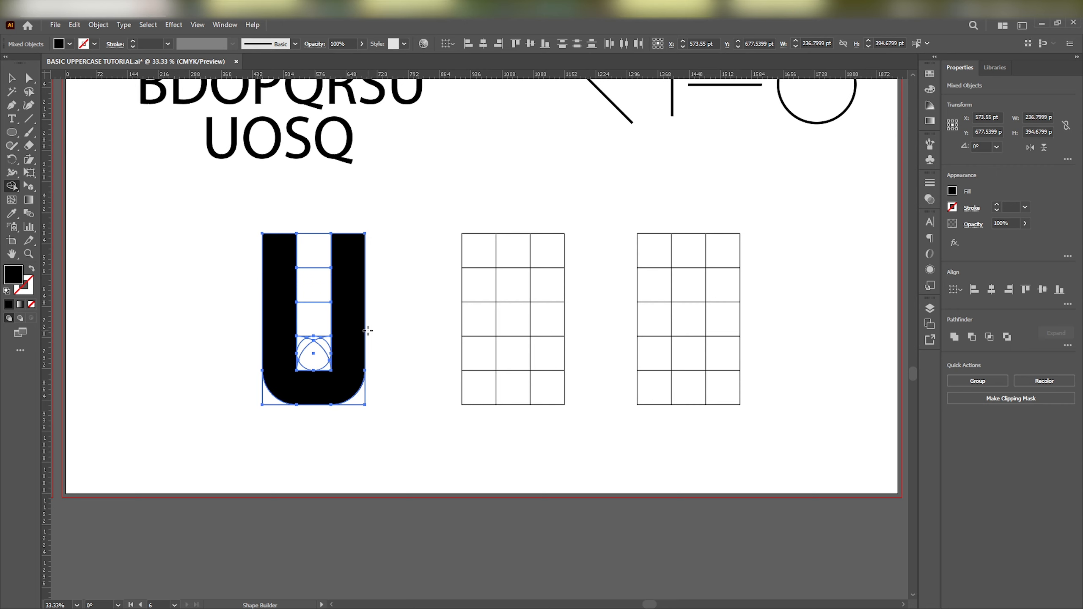
pyautogui.click(11, 79)
pyautogui.click(163, 295)
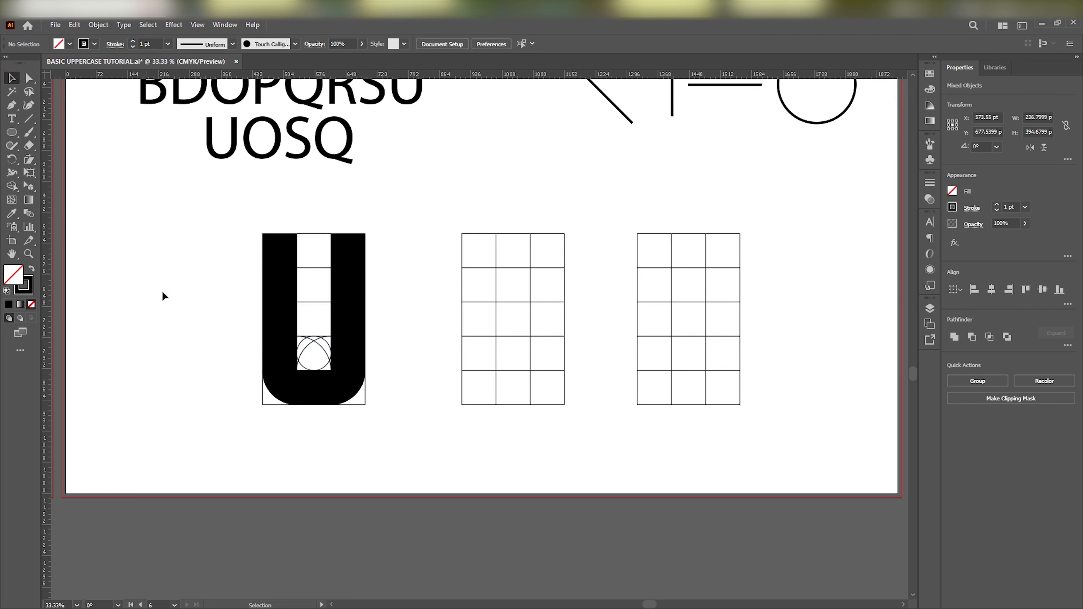
# Merge the two corner pieces below the small circle into the black U with Shape Builder, rounding its inner bend, and deselect
pyautogui.click(311, 377)
pyautogui.moveTo(239, 272); pyautogui.dragTo(394, 423)
pyautogui.hotkey('ctrl', '1')
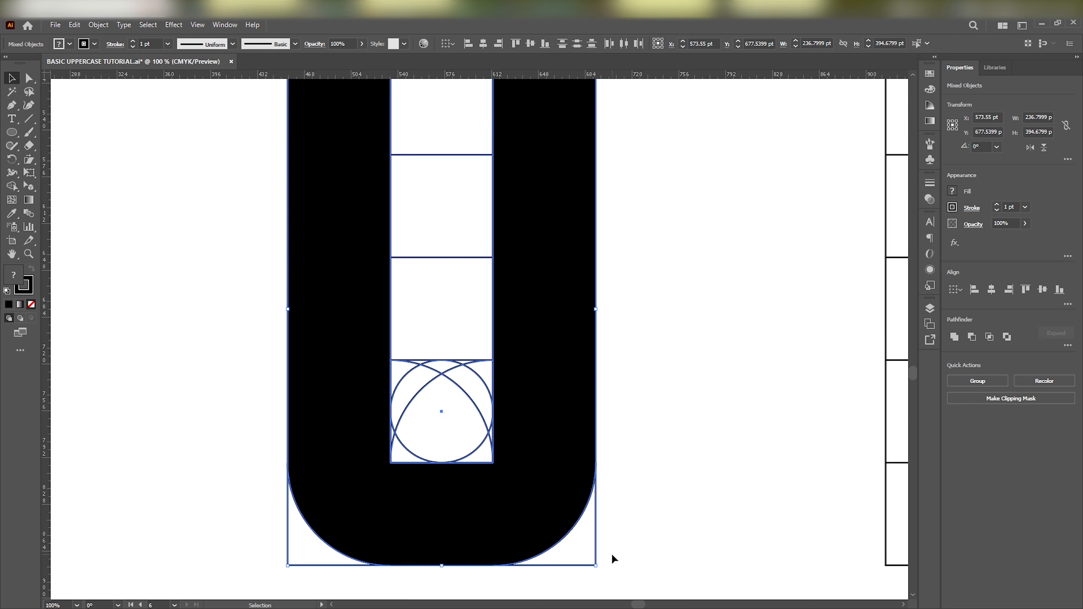
pyautogui.scroll(1, 498, 517)
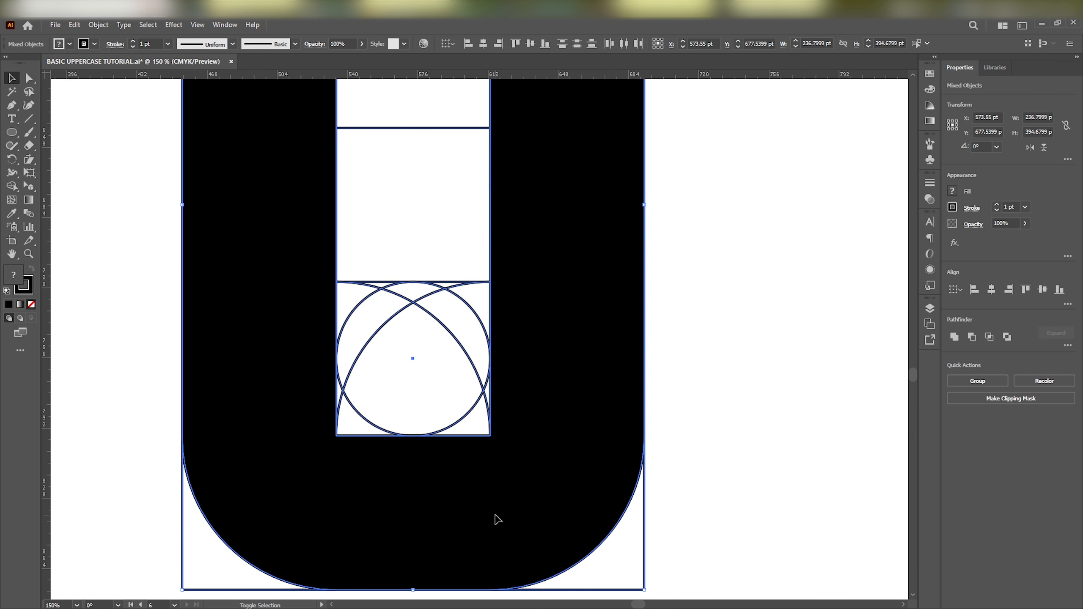
pyautogui.hotkey('shift', 'm')
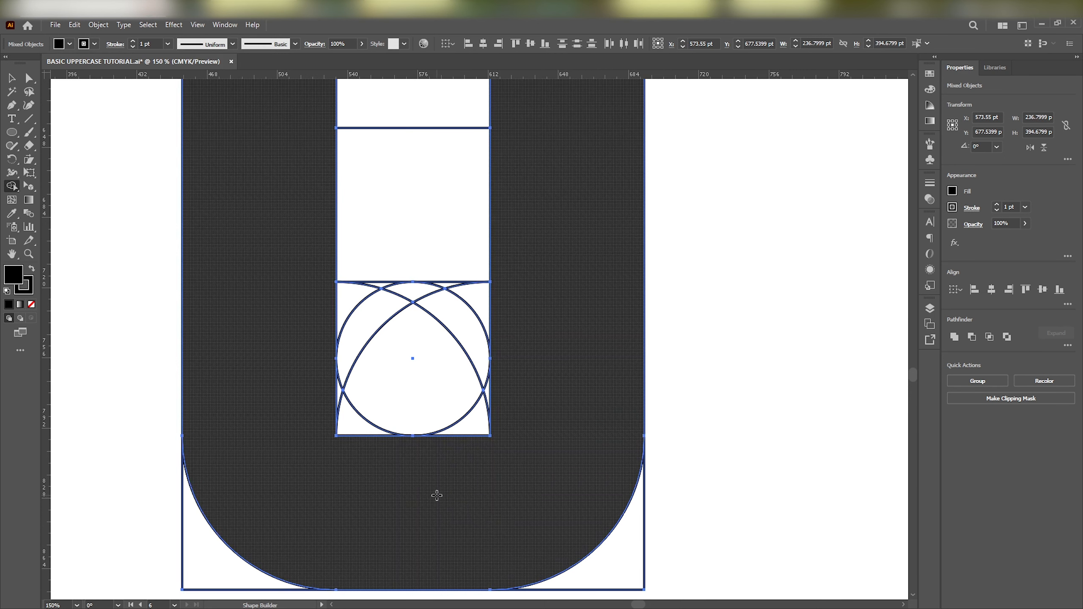
pyautogui.moveTo(314, 410); pyautogui.dragTo(351, 421)
pyautogui.moveTo(510, 410); pyautogui.dragTo(477, 421)
pyautogui.scroll(-2, 259, 575)
pyautogui.click(10, 81)
pyautogui.click(158, 179)
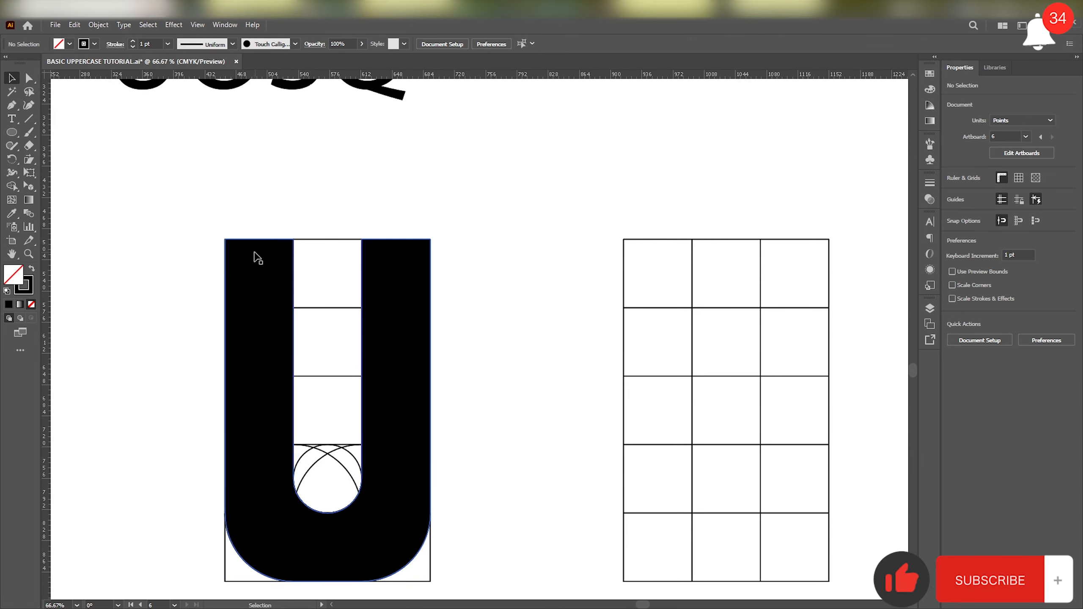
# On the second grid, draw four two-cell-wide circles at the corners and 78.9335 pt circles in the middle cells of rows two and four
pyautogui.scroll(-2, 255, 257)
pyautogui.moveTo(402, 272); pyautogui.dragTo(412, 331)
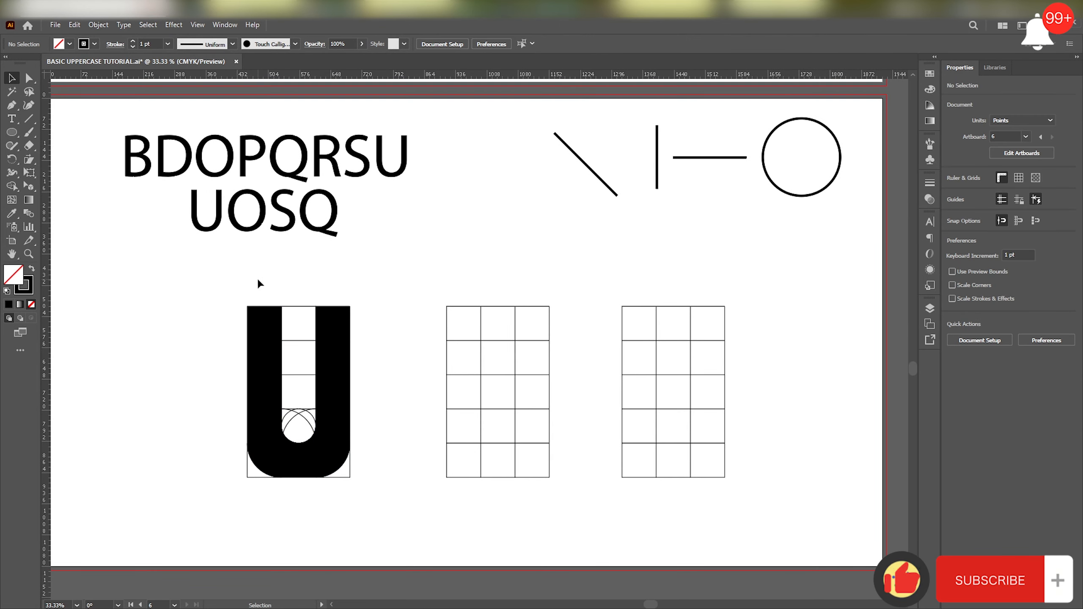
pyautogui.scroll(-1, 501, 331)
pyautogui.scroll(2, 502, 332)
pyautogui.scroll(-2, 455, 336)
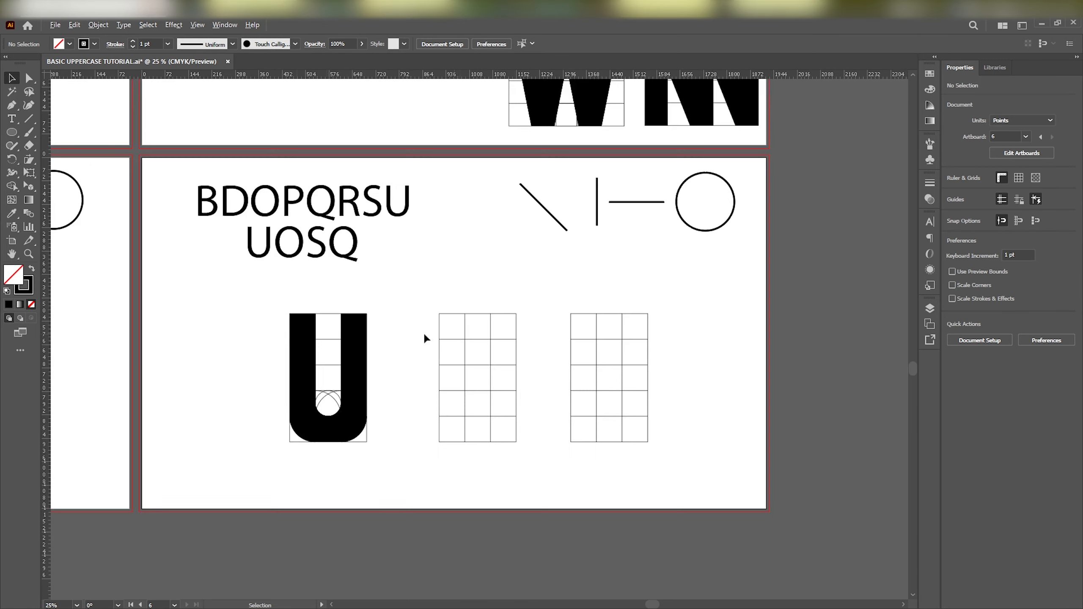
pyautogui.moveTo(276, 322); pyautogui.dragTo(316, 404)
pyautogui.moveTo(430, 390); pyautogui.dragTo(509, 432)
pyautogui.scroll(1, 497, 395)
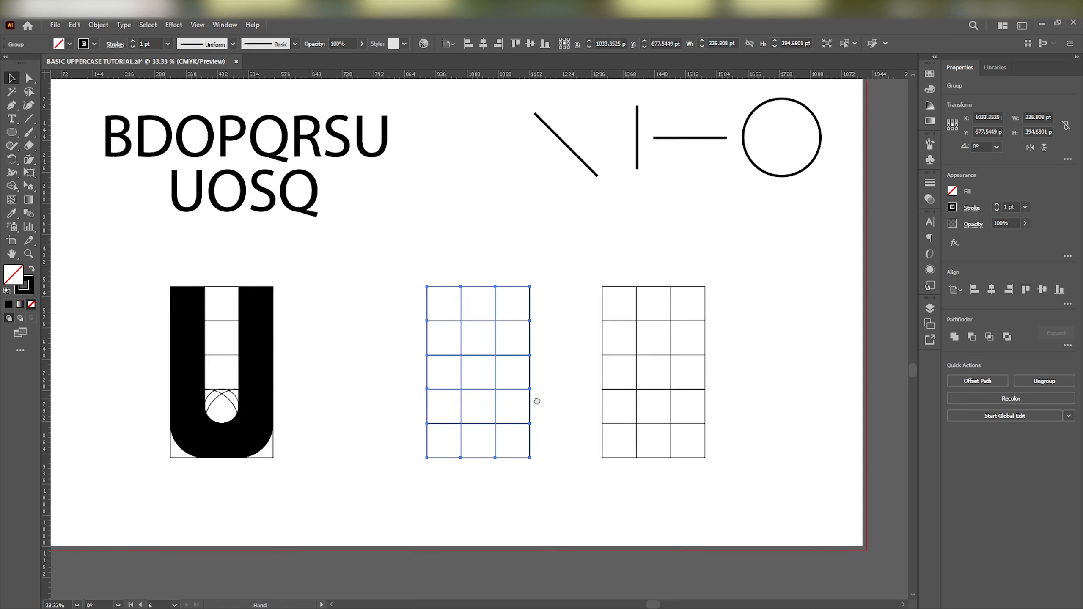
pyautogui.moveTo(556, 395); pyautogui.dragTo(531, 403)
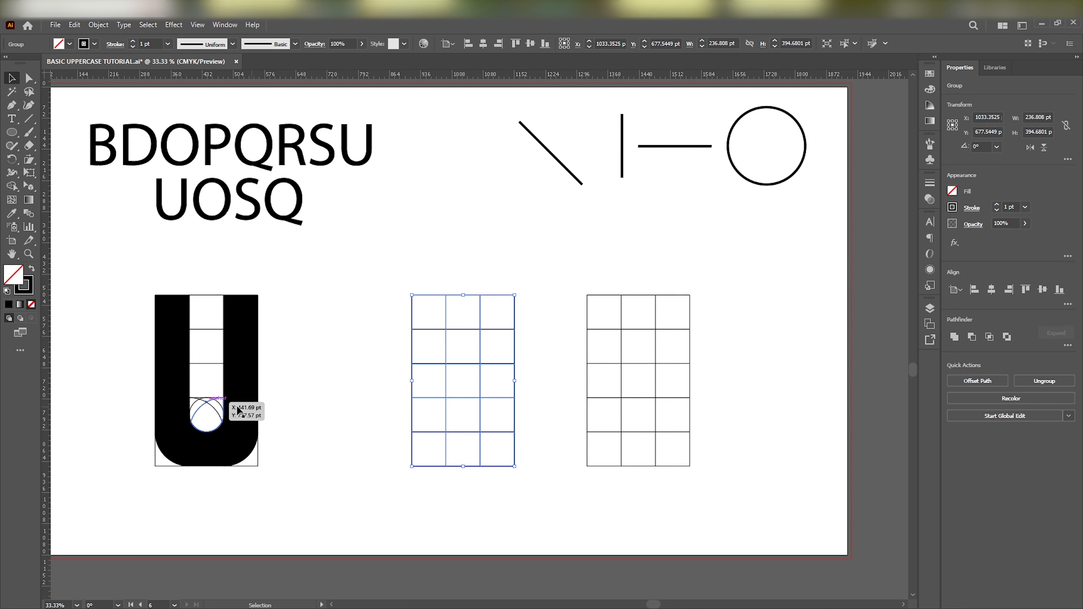
pyautogui.click(12, 133)
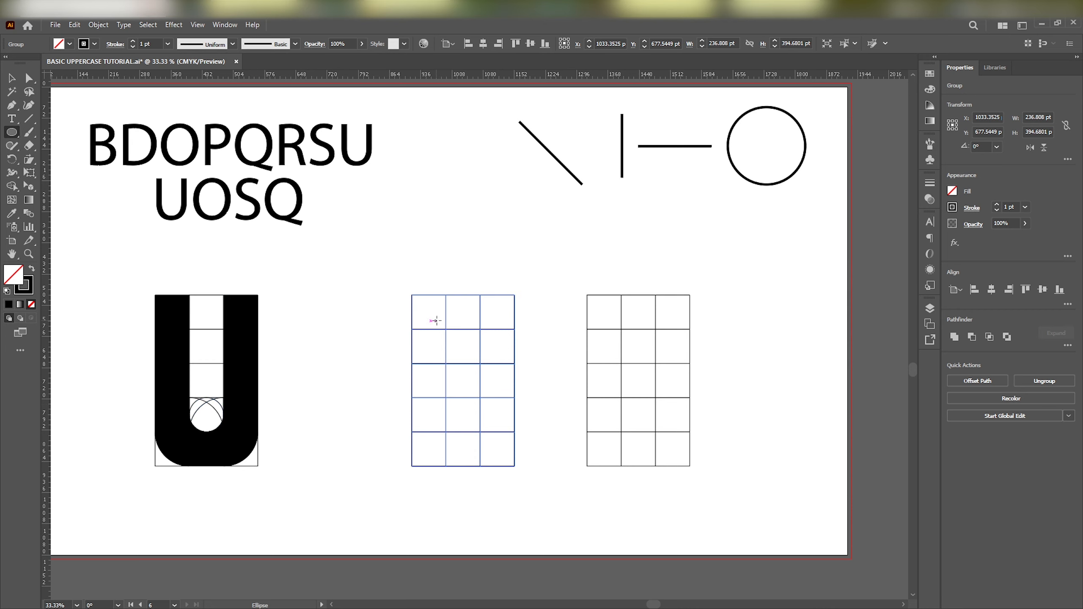
pyautogui.scroll(1, 435, 319)
pyautogui.moveTo(436, 317); pyautogui.dragTo(402, 262)
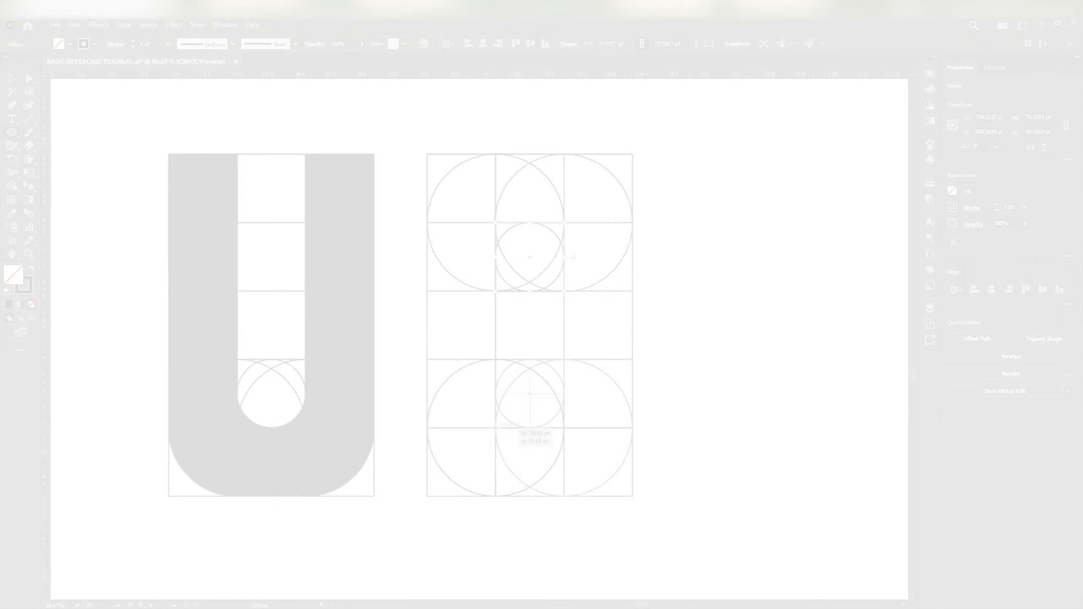
pyautogui.moveTo(564, 359); pyautogui.dragTo(496, 427)
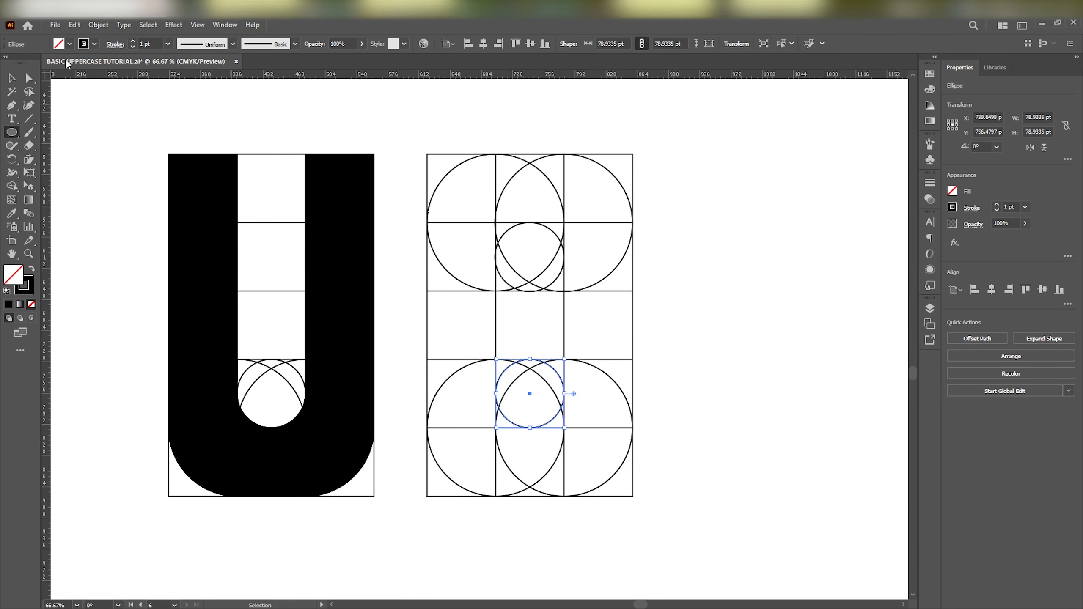
# With Shape Builder and a black fill, merge the second grid's outer columns and rounded end pieces into a solid black O
pyautogui.click(12, 78)
pyautogui.moveTo(466, 144); pyautogui.dragTo(640, 543)
pyautogui.hotkey('shift', 'm')
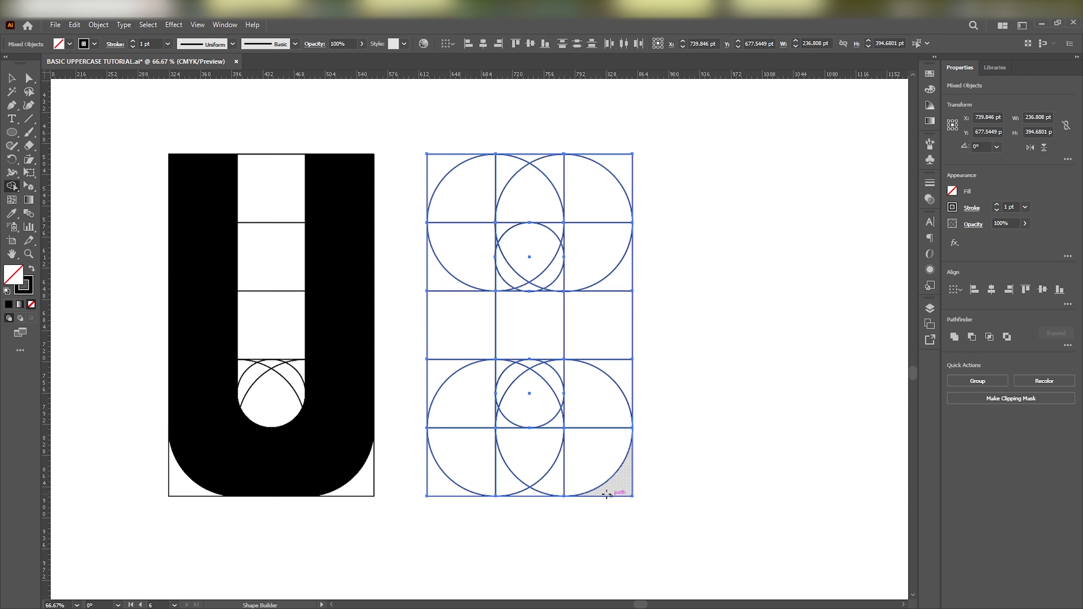
pyautogui.hotkey('shift', 'x')
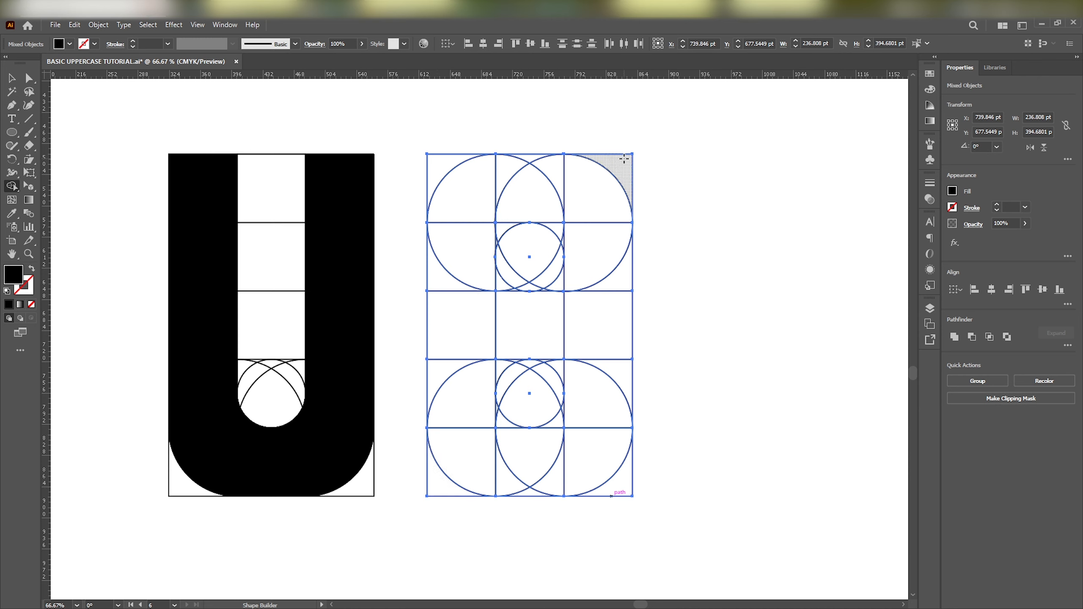
pyautogui.moveTo(576, 241)
pyautogui.mouseDown()
pyautogui.moveTo(558, 223)
pyautogui.moveTo(577, 213)
pyautogui.moveTo(570, 195)
pyautogui.moveTo(532, 159)
pyautogui.moveTo(512, 174)
pyautogui.moveTo(550, 221)
pyautogui.moveTo(512, 221)
pyautogui.moveTo(497, 241)
pyautogui.moveTo(481, 194)
pyautogui.moveTo(486, 241)
pyautogui.mouseUp()
pyautogui.hotkey('ctrl', 'z')
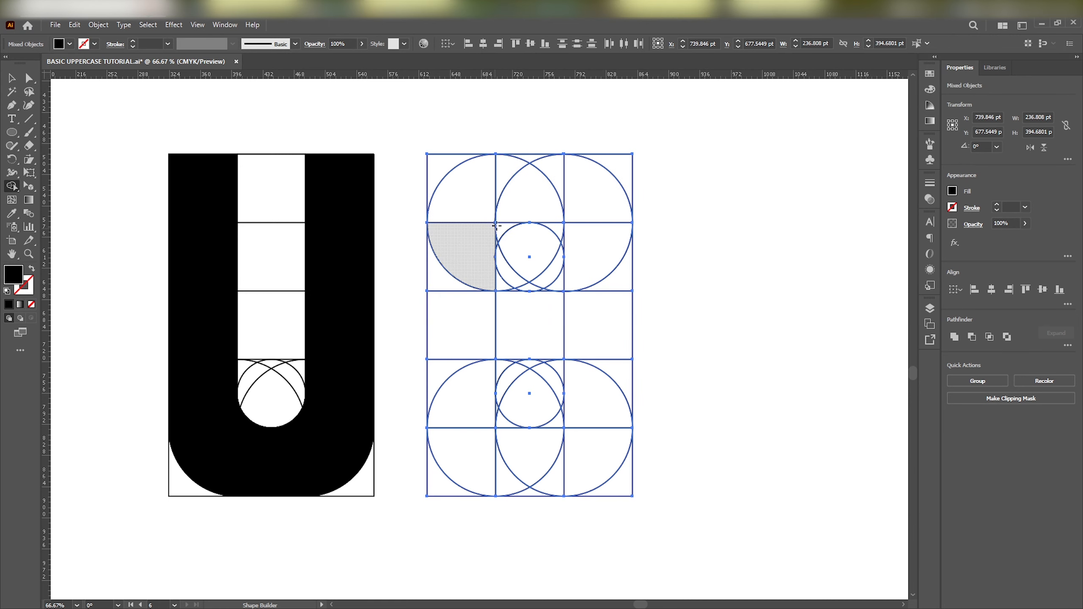
pyautogui.scroll(1, 498, 231)
pyautogui.moveTo(498, 240)
pyautogui.mouseDown()
pyautogui.moveTo(480, 207)
pyautogui.moveTo(485, 190)
pyautogui.moveTo(513, 180)
pyautogui.moveTo(577, 197)
pyautogui.moveTo(602, 247)
pyautogui.mouseUp()
pyautogui.moveTo(583, 196)
pyautogui.mouseDown()
pyautogui.moveTo(600, 153)
pyautogui.moveTo(619, 161)
pyautogui.moveTo(650, 255)
pyautogui.moveTo(657, 312)
pyautogui.moveTo(619, 359)
pyautogui.moveTo(624, 415)
pyautogui.moveTo(625, 360)
pyautogui.moveTo(649, 302)
pyautogui.moveTo(627, 294)
pyautogui.mouseUp()
pyautogui.moveTo(611, 293)
pyautogui.mouseDown()
pyautogui.moveTo(648, 324)
pyautogui.moveTo(662, 418)
pyautogui.moveTo(630, 471)
pyautogui.moveTo(617, 424)
pyautogui.moveTo(632, 493)
pyautogui.moveTo(610, 527)
pyautogui.moveTo(593, 505)
pyautogui.moveTo(574, 543)
pyautogui.moveTo(606, 561)
pyautogui.moveTo(469, 564)
pyautogui.moveTo(484, 564)
pyautogui.moveTo(465, 555)
pyautogui.moveTo(458, 489)
pyautogui.moveTo(486, 494)
pyautogui.moveTo(503, 519)
pyautogui.moveTo(447, 460)
pyautogui.moveTo(461, 260)
pyautogui.moveTo(543, 124)
pyautogui.moveTo(457, 253)
pyautogui.moveTo(406, 413)
pyautogui.moveTo(443, 527)
pyautogui.moveTo(444, 486)
pyautogui.moveTo(472, 566)
pyautogui.moveTo(483, 566)
pyautogui.moveTo(453, 517)
pyautogui.moveTo(473, 494)
pyautogui.moveTo(502, 517)
pyautogui.moveTo(447, 460)
pyautogui.moveTo(445, 388)
pyautogui.moveTo(504, 186)
pyautogui.moveTo(544, 124)
pyautogui.moveTo(507, 178)
pyautogui.moveTo(426, 459)
pyautogui.moveTo(442, 525)
pyautogui.moveTo(445, 487)
pyautogui.moveTo(545, 543)
pyautogui.mouseUp()
pyautogui.scroll(-3, 442, 485)
pyautogui.scroll(-2, 438, 464)
pyautogui.scroll(-2, 502, 455)
pyautogui.click(13, 78)
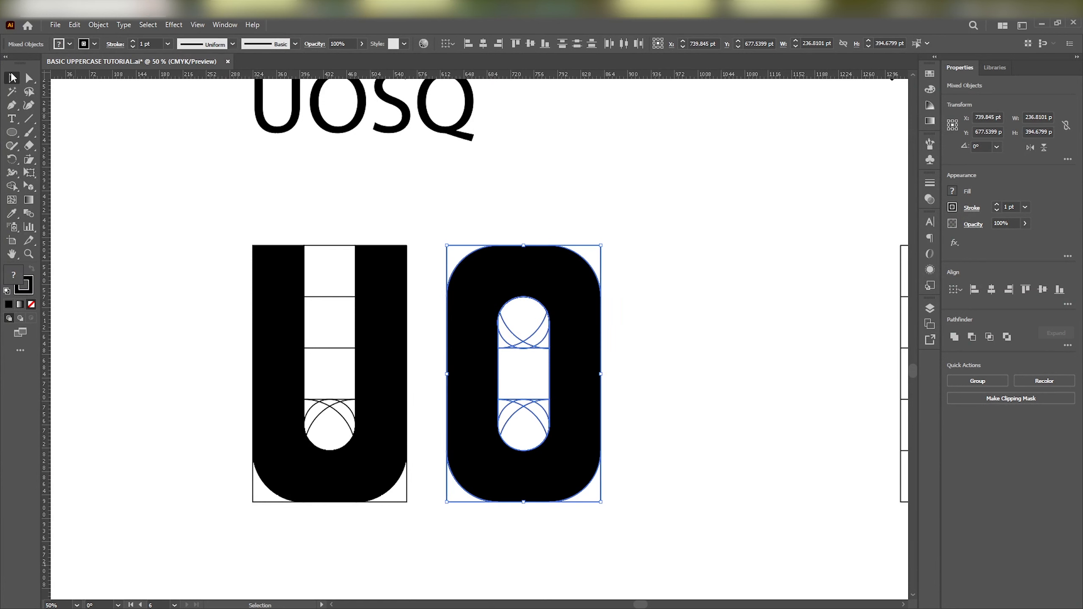
# Move the remaining empty grid next to the O, aligned with the other letters
pyautogui.scroll(-1, 669, 343)
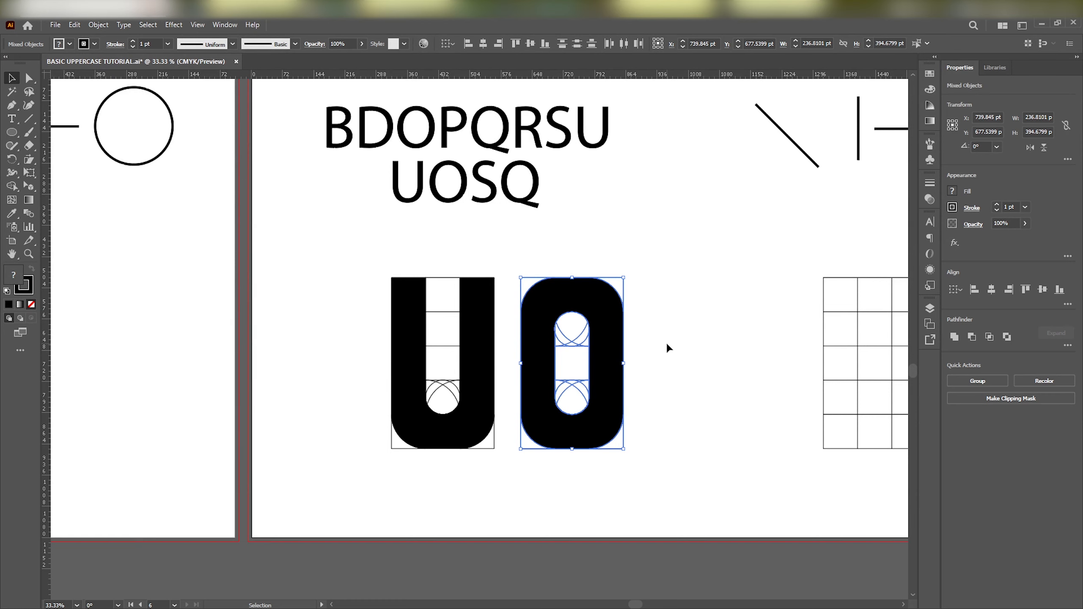
pyautogui.moveTo(862, 346); pyautogui.dragTo(689, 348)
pyautogui.scroll(1, 667, 350)
pyautogui.scroll(1, 667, 351)
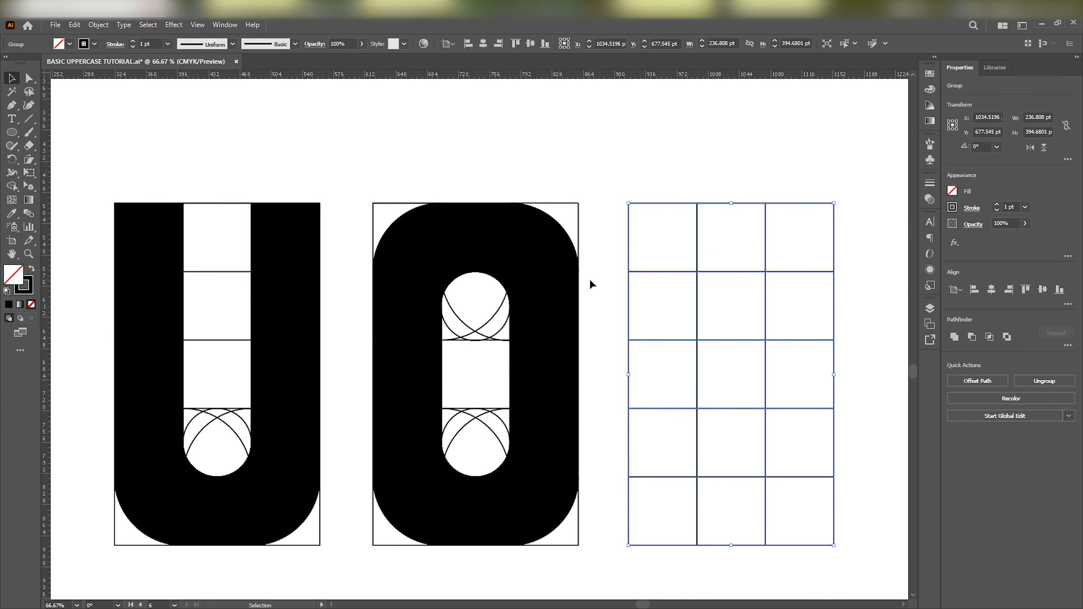
# Duplicate the empty grid beside the O and snap the copy against its right edge
pyautogui.scroll(5, 614, 216)
pyautogui.hscroll(-3, 614, 215)
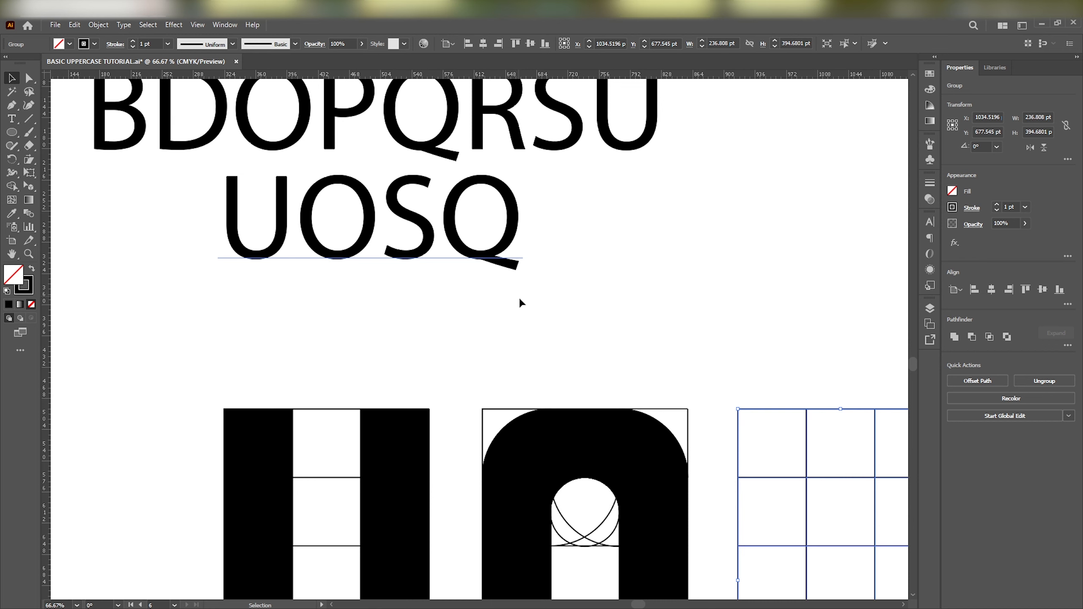
pyautogui.scroll(-5, 699, 453)
pyautogui.hscroll(4, 699, 453)
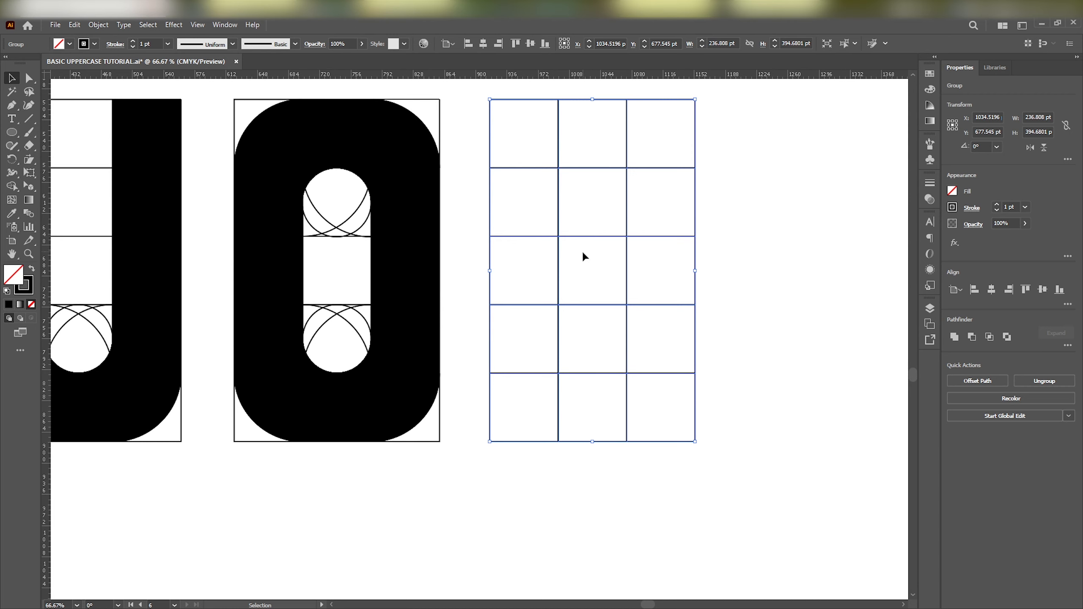
pyautogui.scroll(-1, 583, 255)
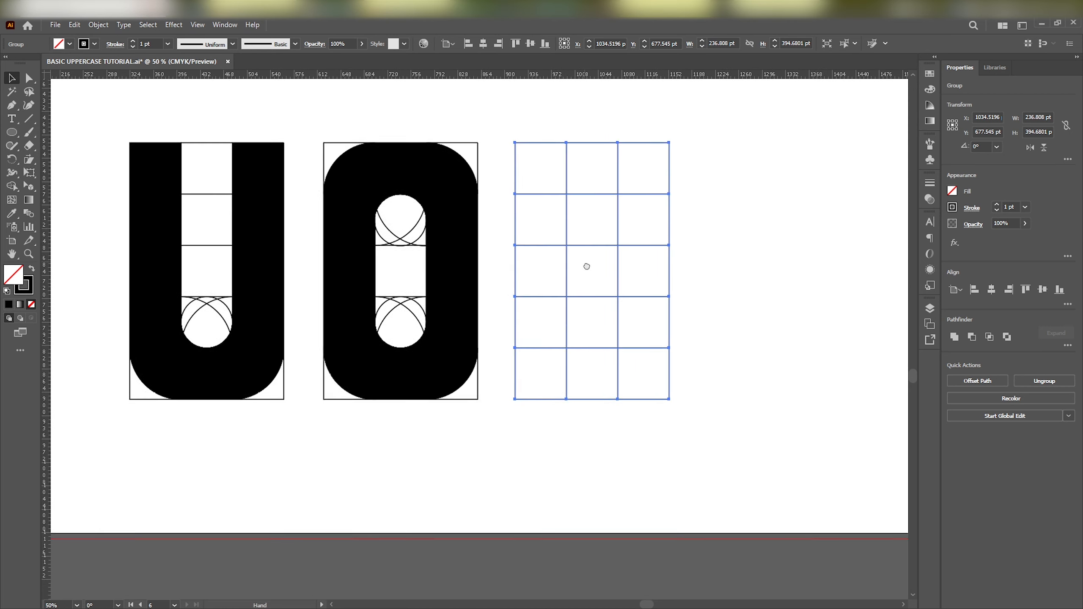
pyautogui.moveTo(592, 255); pyautogui.dragTo(745, 255)
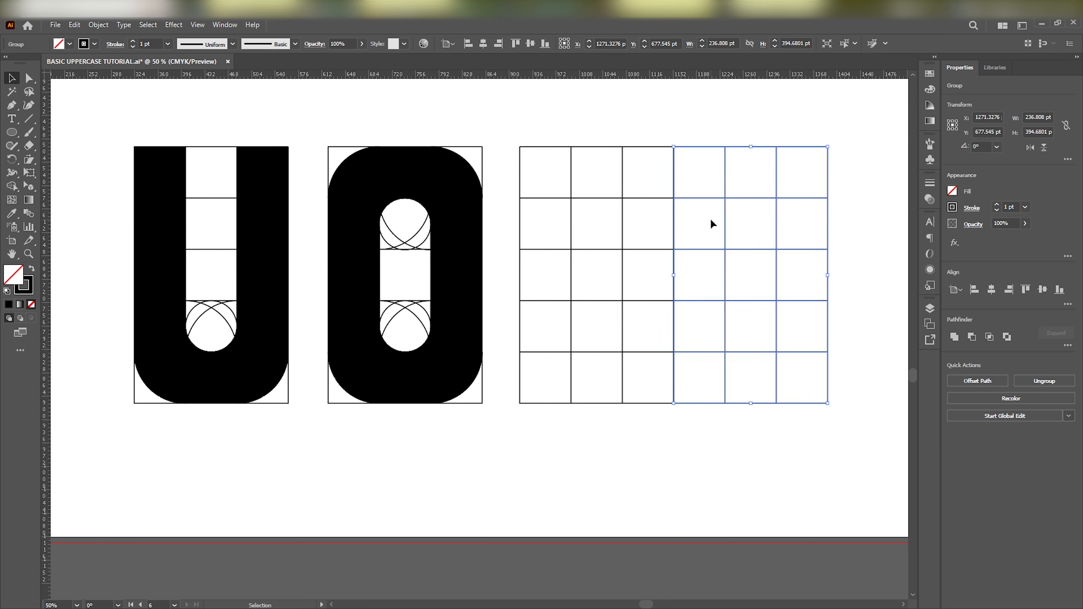
# Select both adjoining grids and remove the two rightmost columns with Shape Builder, leaving a grid four cells wide and five high
pyautogui.moveTo(622, 122); pyautogui.dragTo(772, 308)
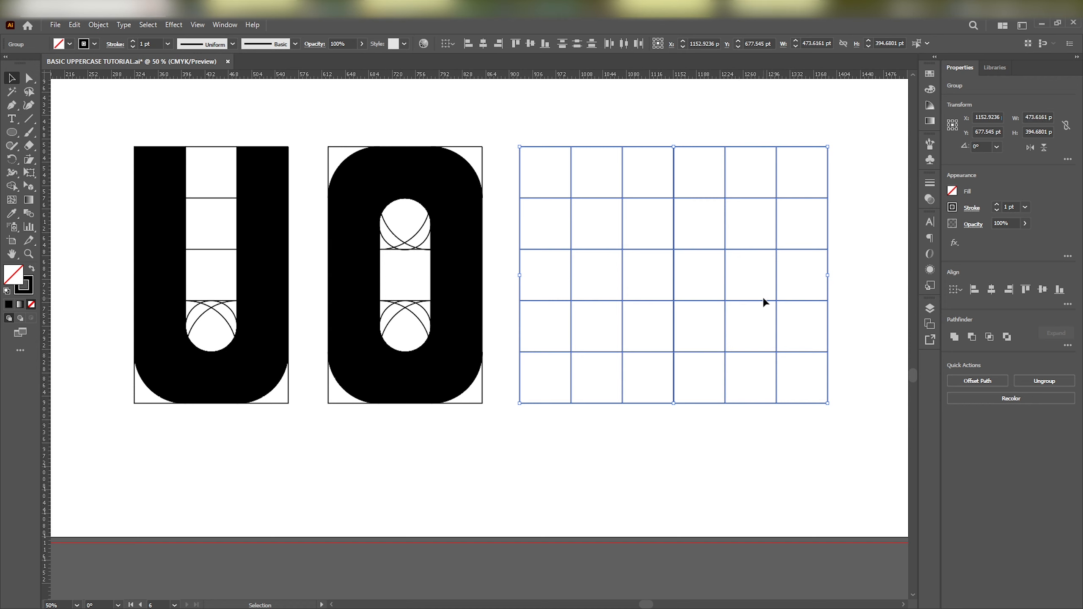
pyautogui.hotkey('ctrl', 'g')
pyautogui.hotkey('shift', 'm')
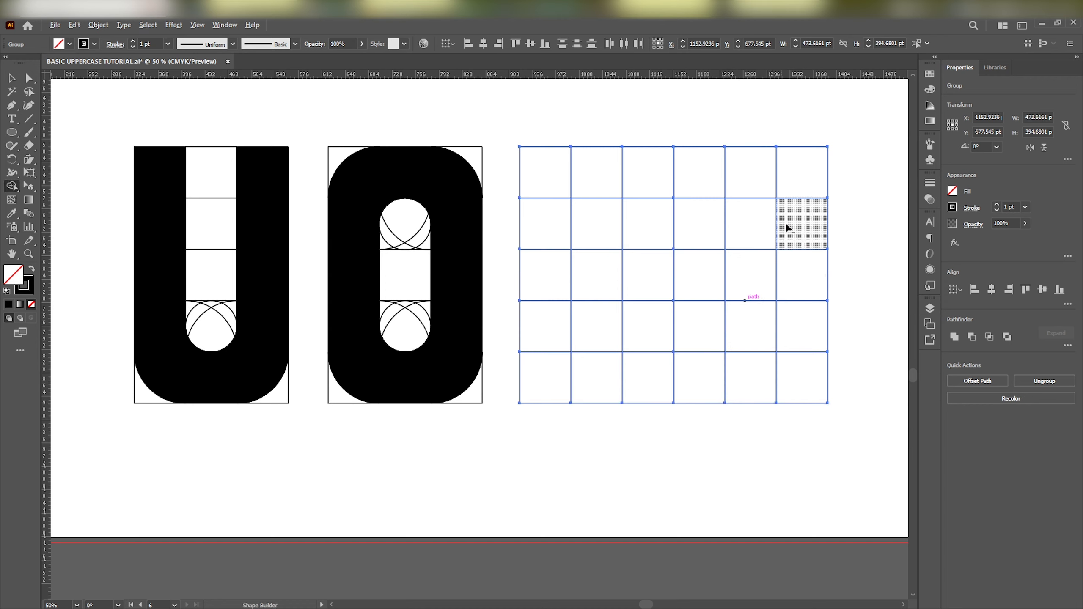
pyautogui.moveTo(761, 125)
pyautogui.mouseDown()
pyautogui.moveTo(744, 239)
pyautogui.moveTo(786, 413)
pyautogui.moveTo(790, 116)
pyautogui.moveTo(780, 165)
pyautogui.moveTo(802, 250)
pyautogui.mouseUp()
pyautogui.moveTo(791, 339); pyautogui.dragTo(789, 342)
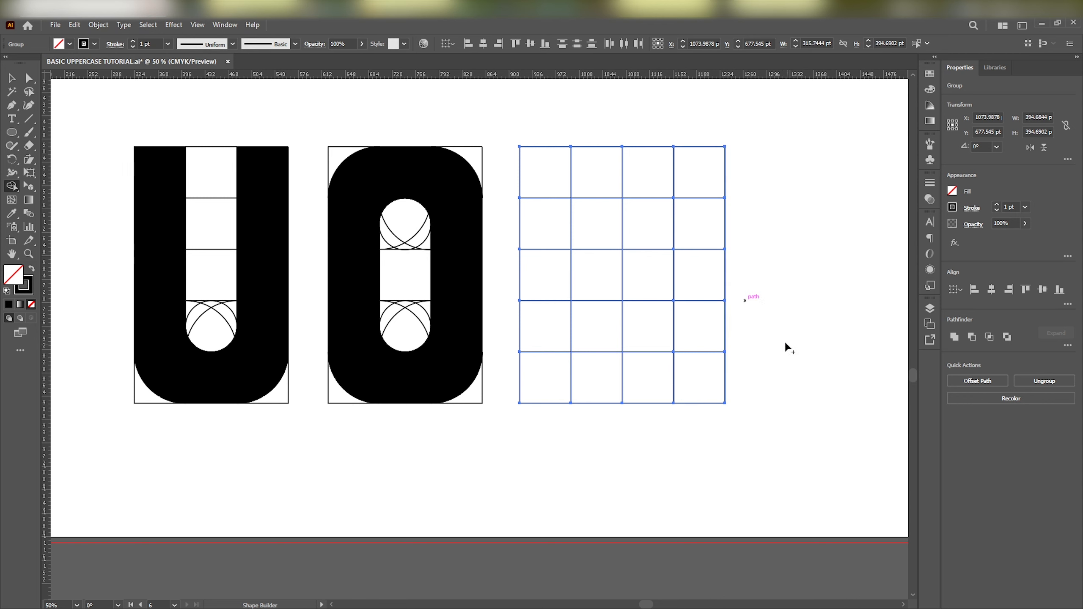
# Duplicate the UOSQ text to its right, replace the copy's text with "4*5", and deselect it
pyautogui.click(11, 79)
pyautogui.scroll(-2, 222, 200)
pyautogui.moveTo(286, 139); pyautogui.dragTo(310, 195)
pyautogui.click(301, 163)
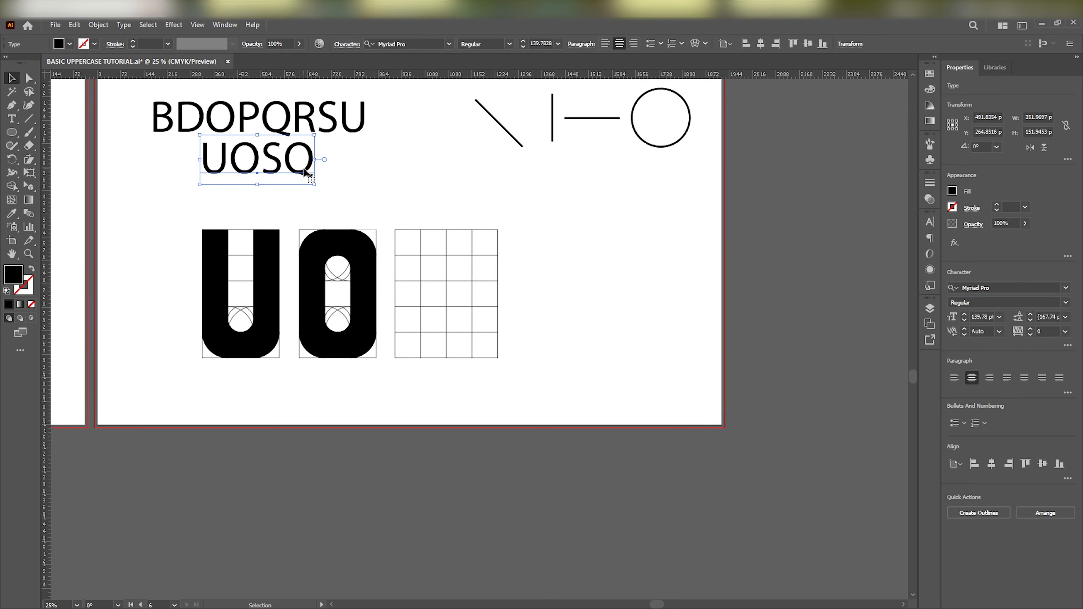
pyautogui.moveTo(305, 171); pyautogui.dragTo(396, 169)
pyautogui.doubleClick(396, 169)
pyautogui.doubleClick(396, 168)
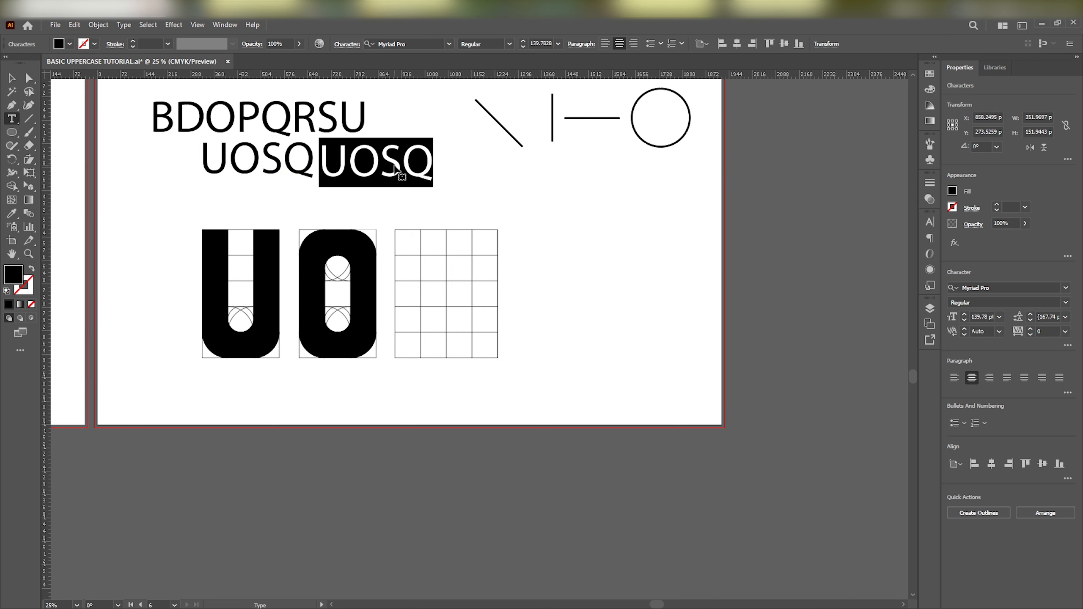
pyautogui.write('4')
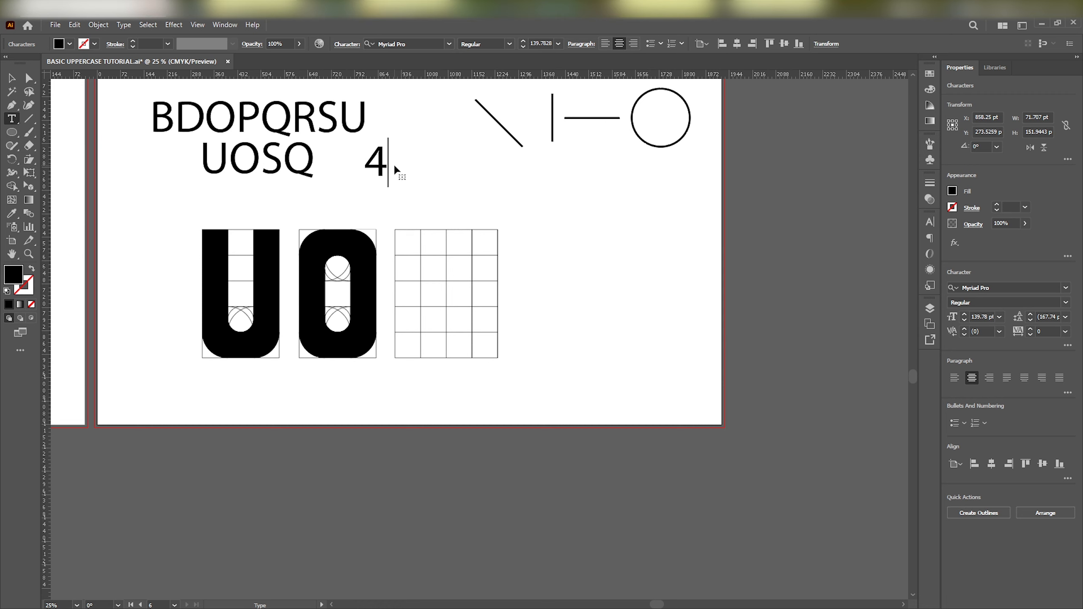
pyautogui.write('*5')
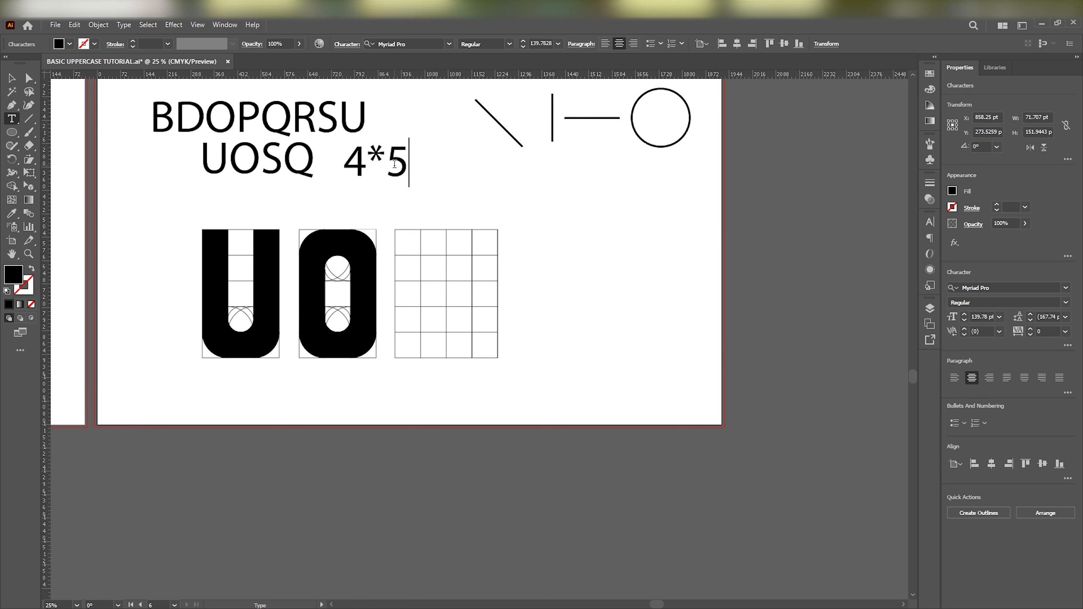
pyautogui.click(11, 78)
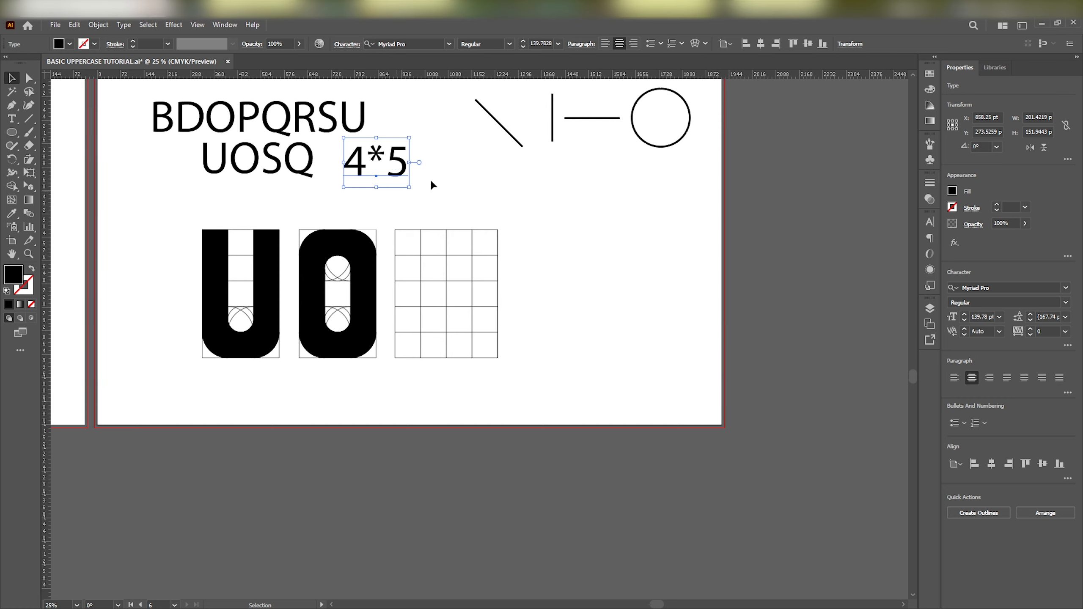
pyautogui.click(400, 216)
# Draw four unfilled circles with 1 pt strokes, each two cells wide, overlapping in pairs across the 4*5 grid's first three columns in the top and bottom two rows
pyautogui.scroll(1, 400, 216)
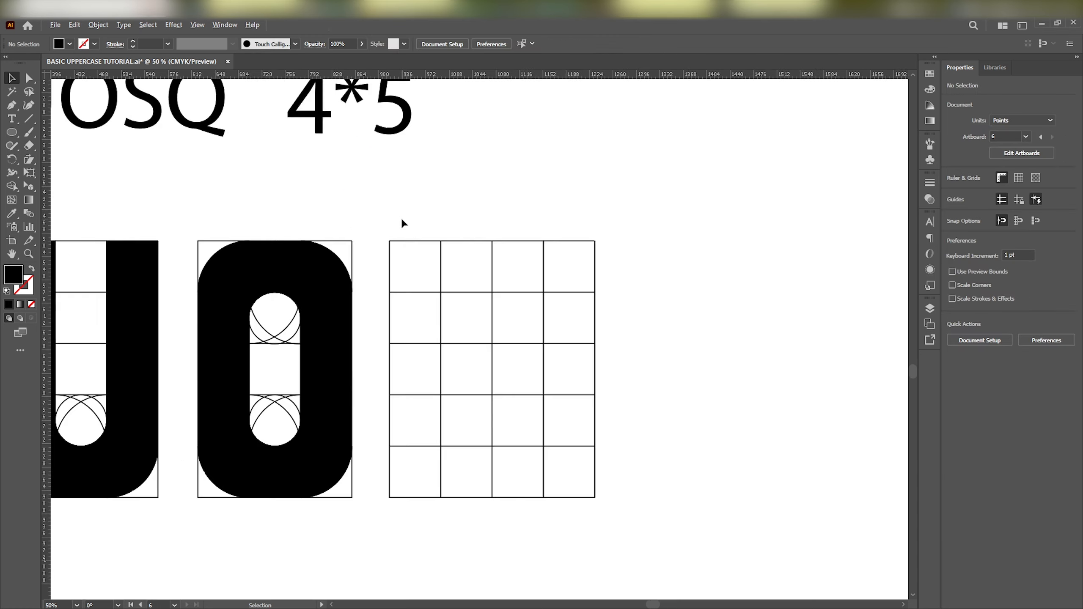
pyautogui.scroll(-2, 403, 230)
pyautogui.scroll(-2, 396, 217)
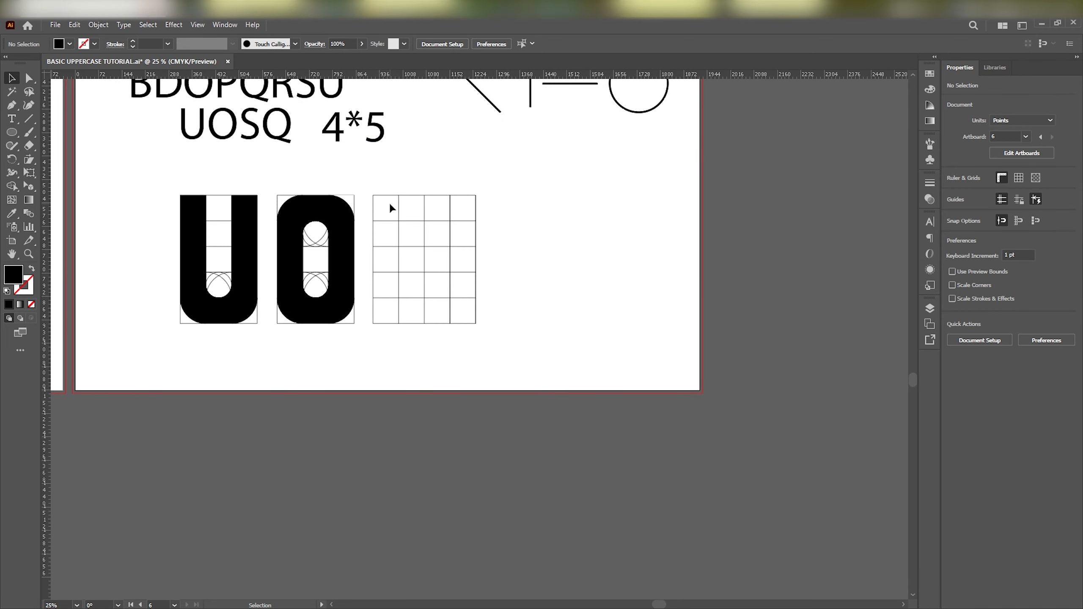
pyautogui.scroll(1, 392, 209)
pyautogui.scroll(-3, 421, 250)
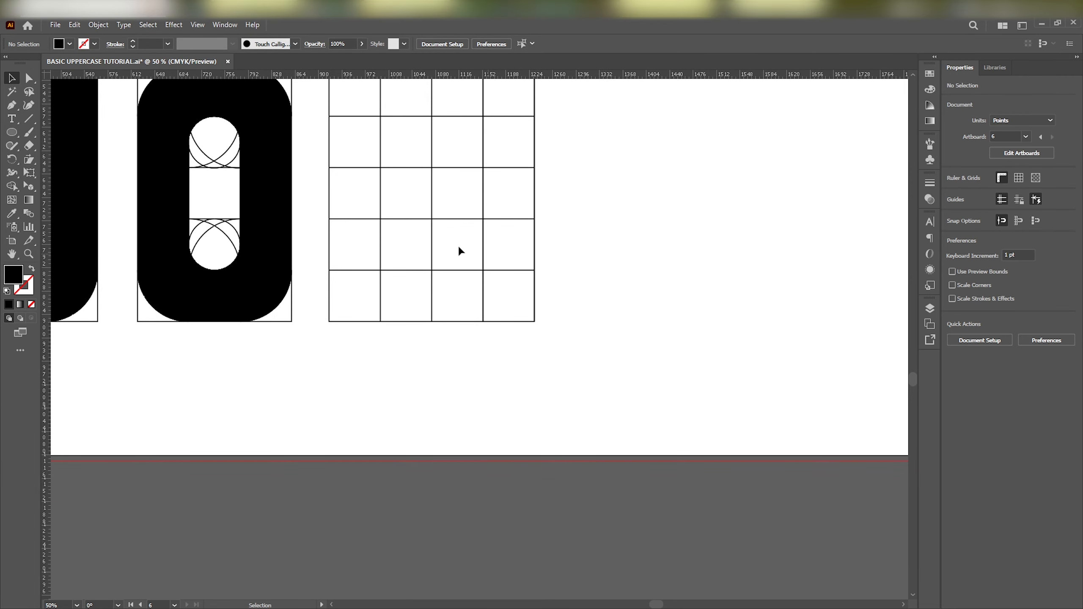
pyautogui.click(14, 133)
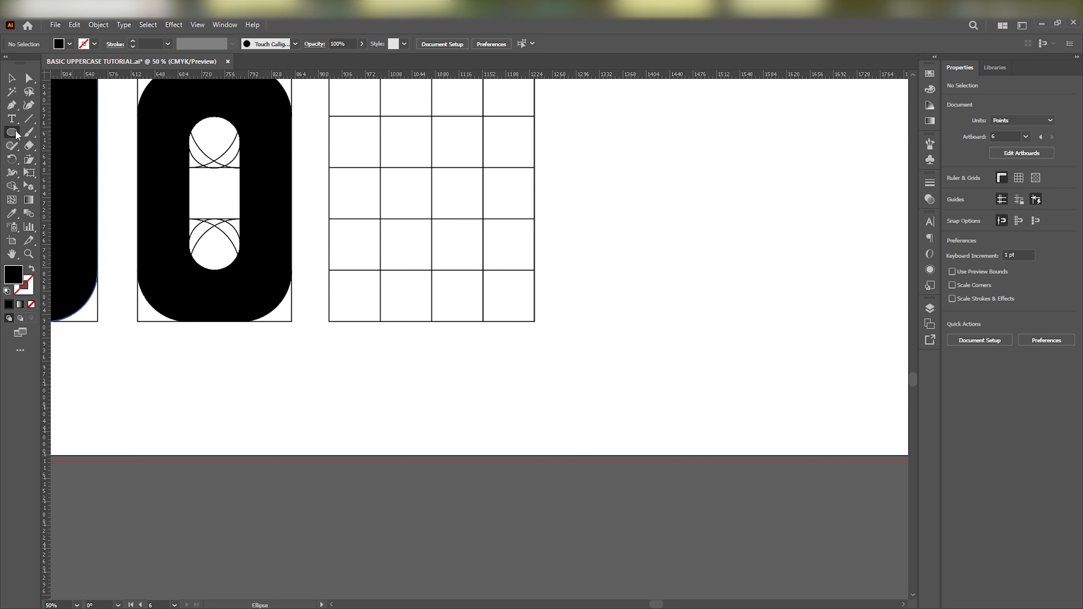
pyautogui.click(32, 267)
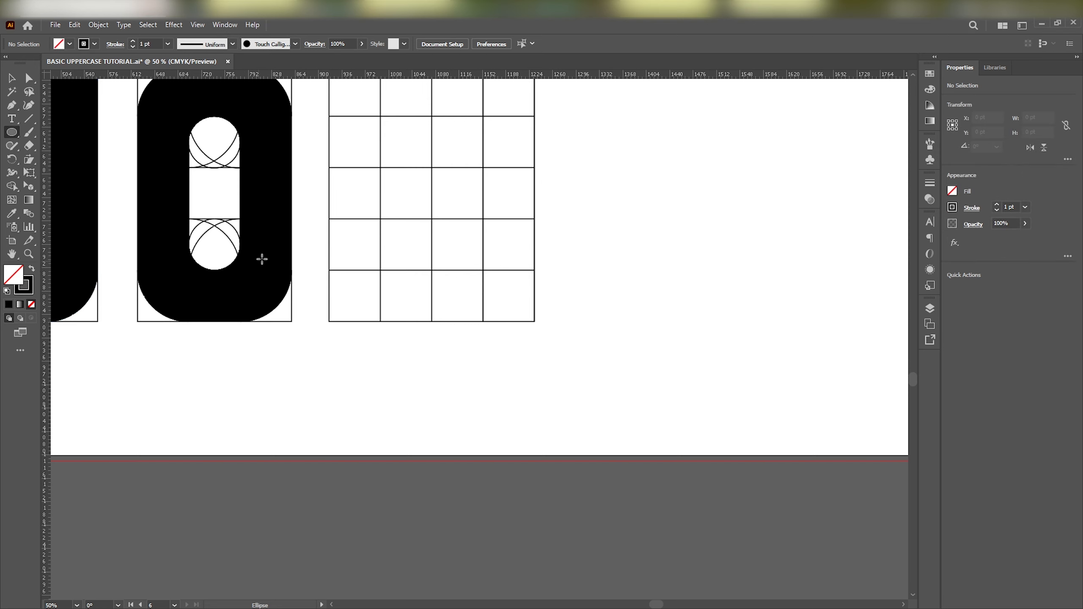
pyautogui.scroll(3, 260, 261)
pyautogui.hscroll(-2, 260, 261)
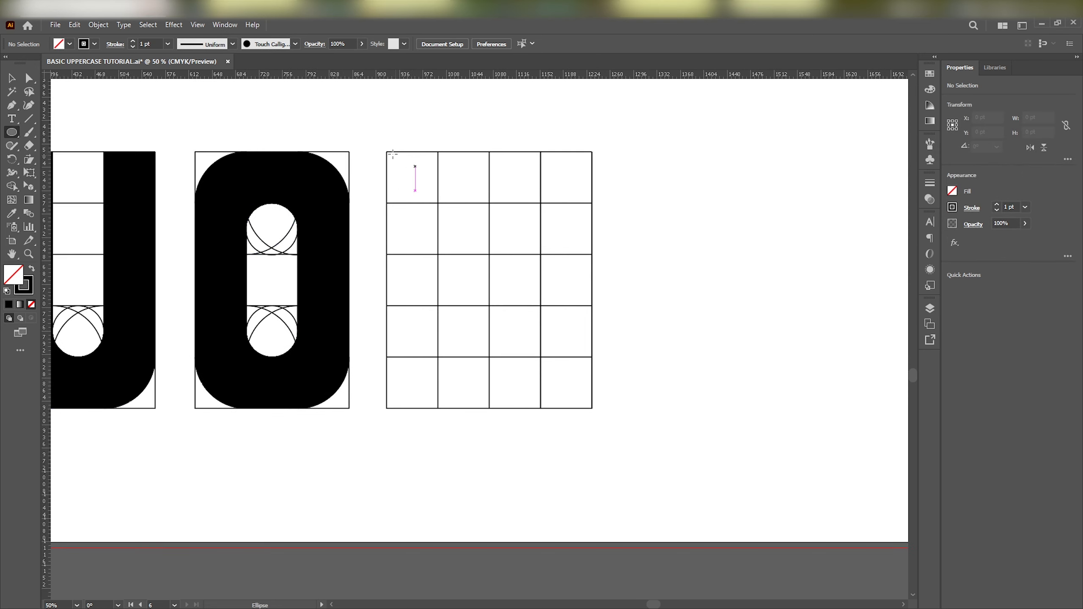
pyautogui.moveTo(387, 152); pyautogui.dragTo(489, 254)
pyautogui.moveTo(541, 152); pyautogui.dragTo(438, 255)
pyautogui.moveTo(386, 408); pyautogui.dragTo(489, 306)
pyautogui.moveTo(541, 408); pyautogui.dragTo(438, 305)
# Draw two one-cell circles in the grid's second column, one in the second row and one in the fourth row
pyautogui.moveTo(438, 204); pyautogui.dragTo(489, 254)
pyautogui.moveTo(489, 305); pyautogui.dragTo(438, 357)
pyautogui.click(11, 79)
pyautogui.click(28, 120)
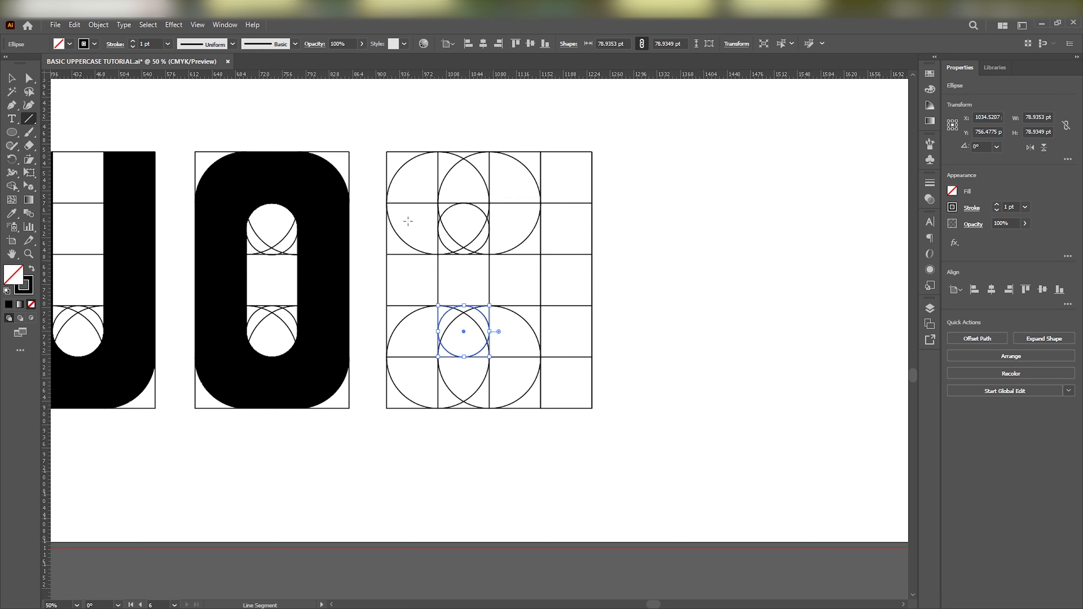
# Preview the fonts from Elephant through Algerian on the UOSQ text, leaving the list without applying one
pyautogui.scroll(-1, 408, 221)
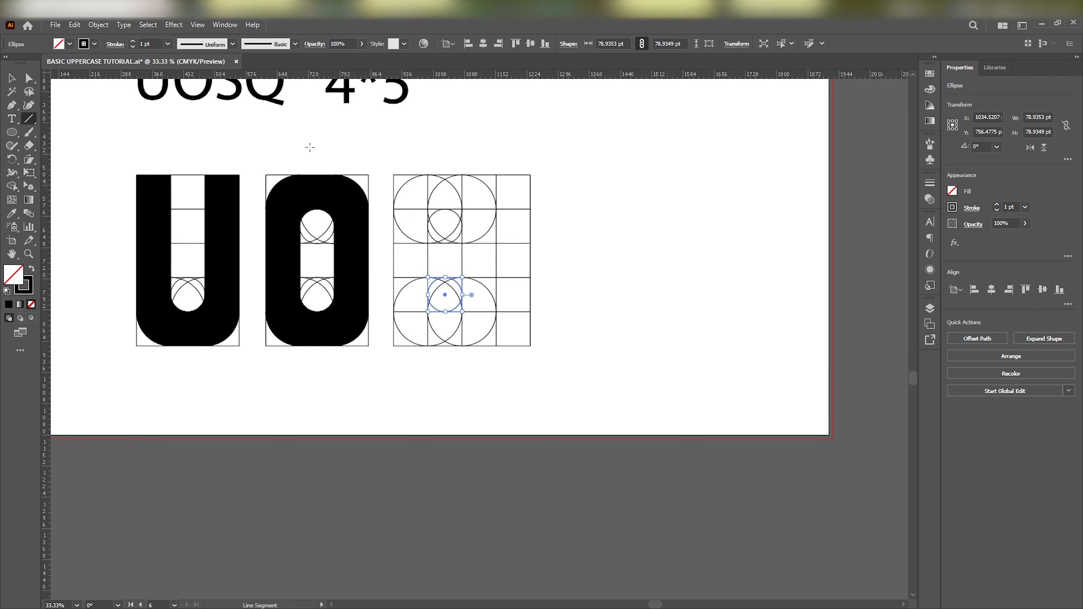
pyautogui.scroll(-1, 334, 187)
pyautogui.scroll(2, 333, 164)
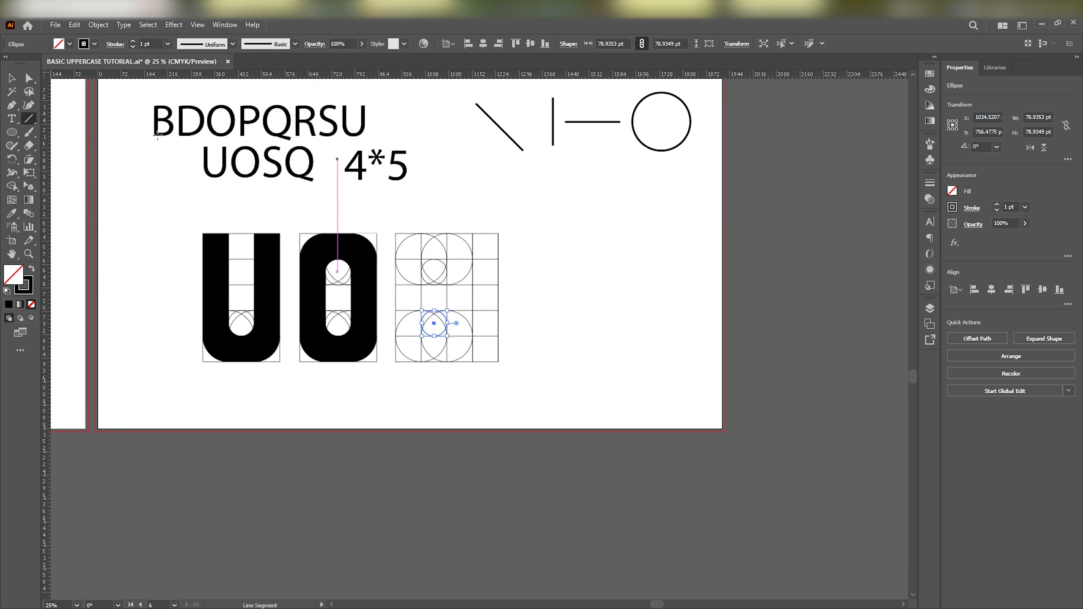
pyautogui.press('v')
pyautogui.click(284, 175)
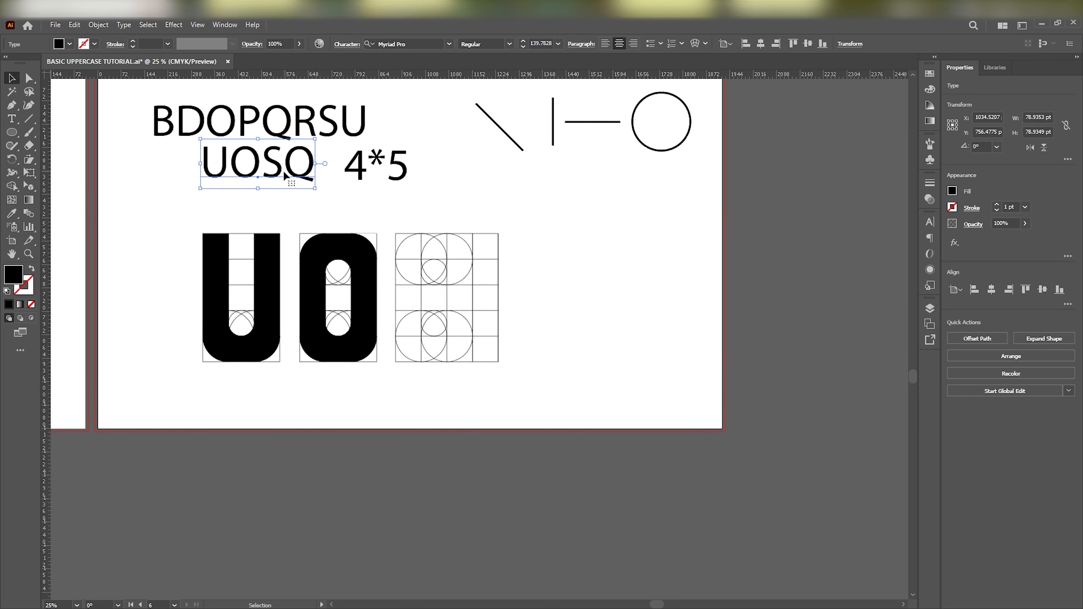
pyautogui.click(930, 224)
pyautogui.click(910, 234)
pyautogui.press('Down')
pyautogui.press('Down')
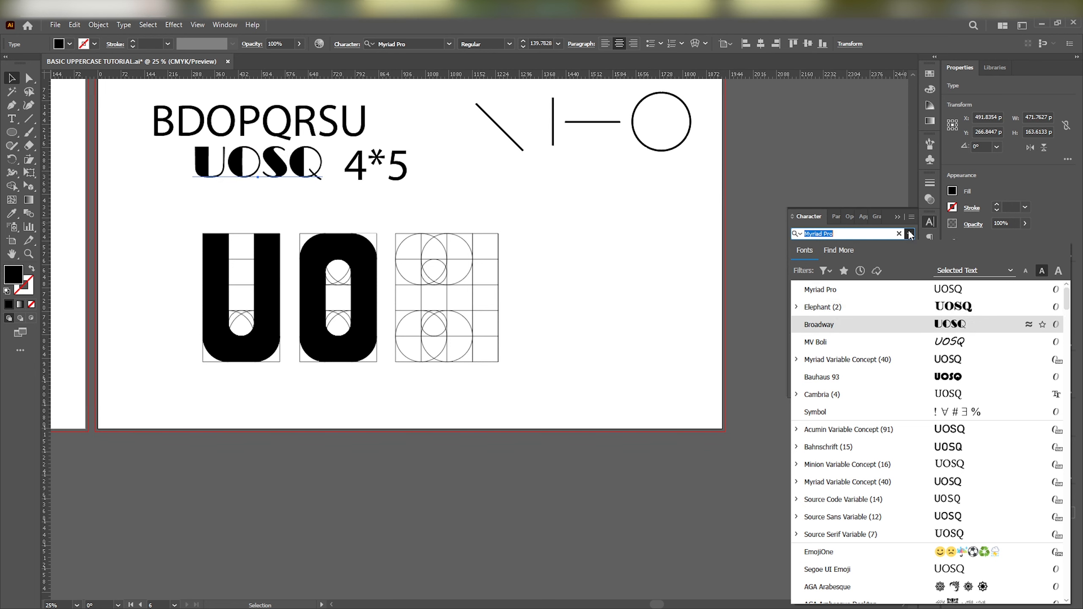
pyautogui.press('Up')
pyautogui.press('Up')
pyautogui.press('Down')
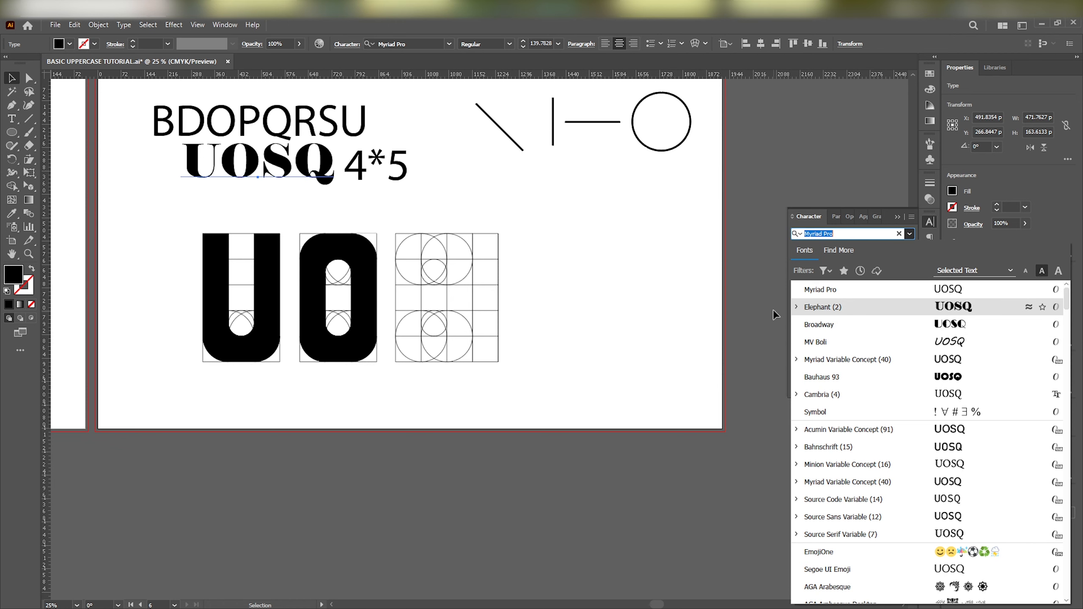
pyautogui.press('Down')
pyautogui.press('Down')
pyautogui.press('Down')
pyautogui.press('Down')
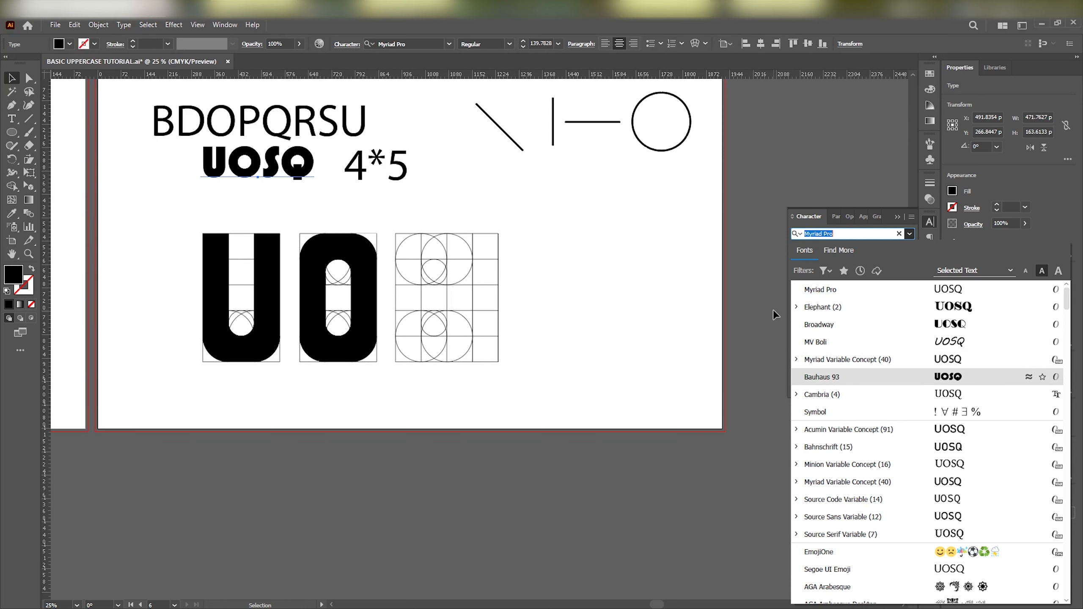
pyautogui.press('Down')
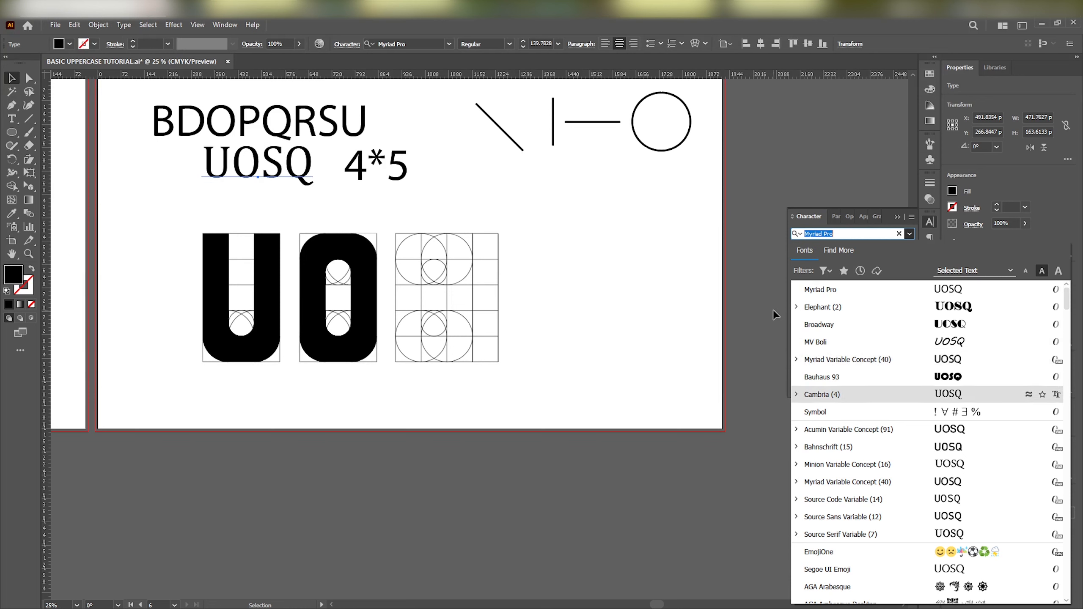
pyautogui.press('Down')
pyautogui.press('Down')
pyautogui.press('Up')
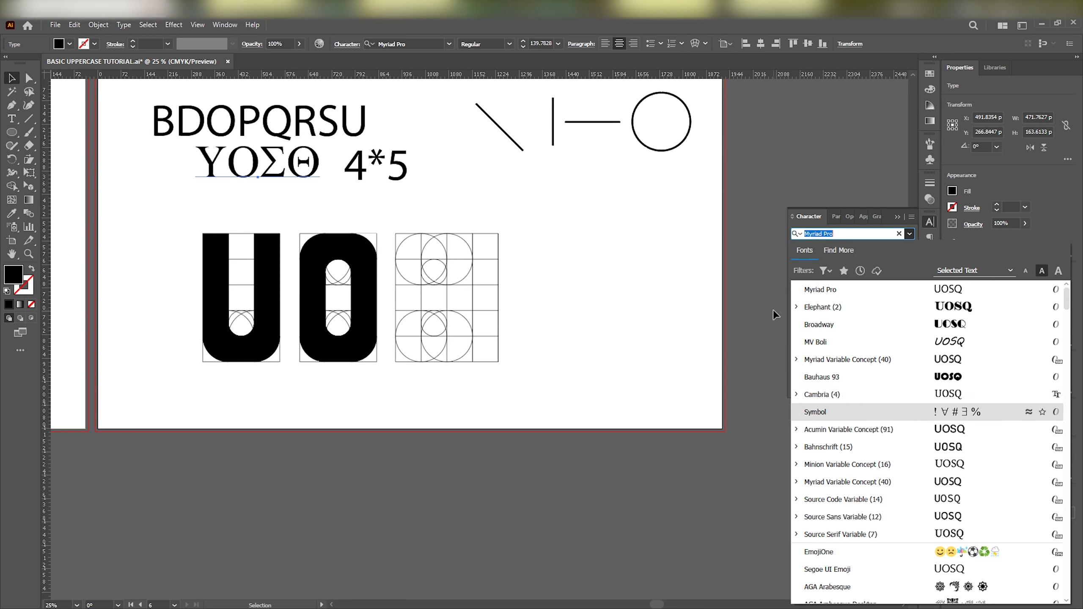
pyautogui.press('Left')
pyautogui.press('Down')
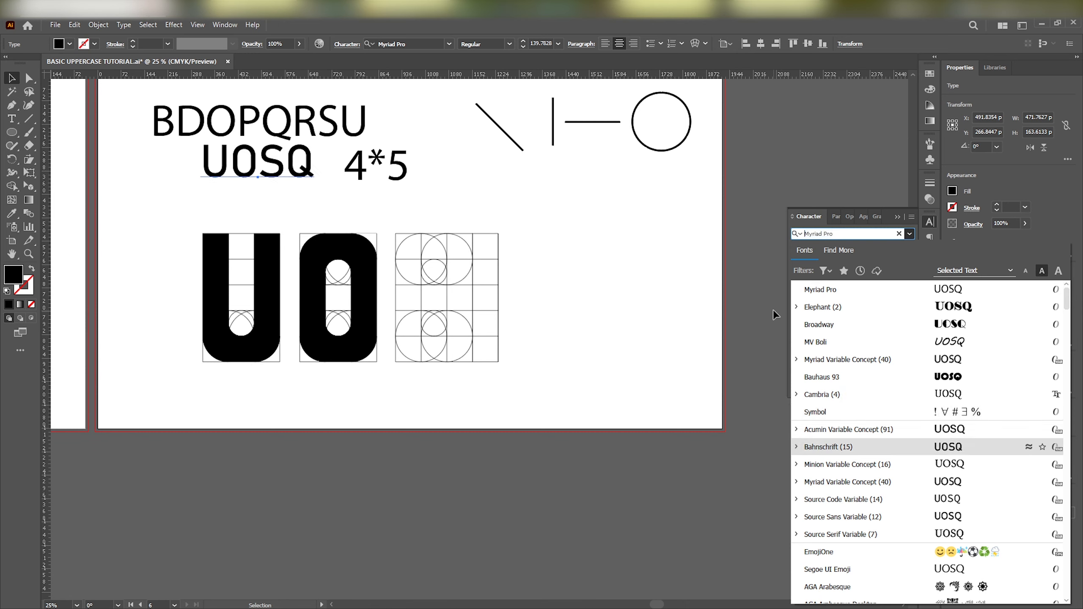
pyautogui.press('Down')
pyautogui.press('Up')
pyautogui.press('Down')
pyautogui.press('Down')
pyautogui.press('Down')
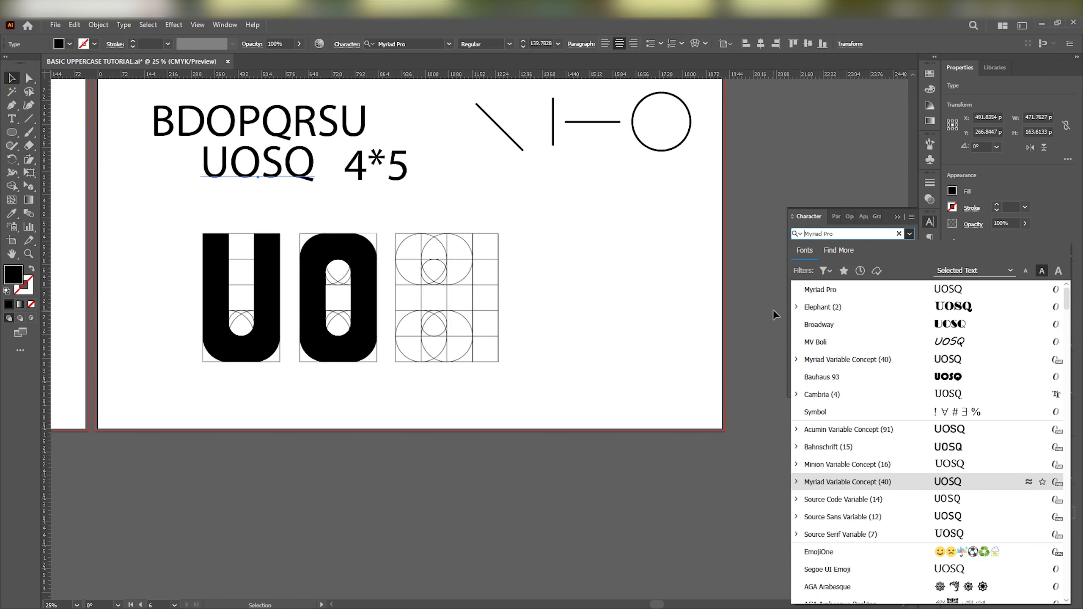
pyautogui.press('Down')
pyautogui.press('Down')
pyautogui.press('Down')
pyautogui.press('Up')
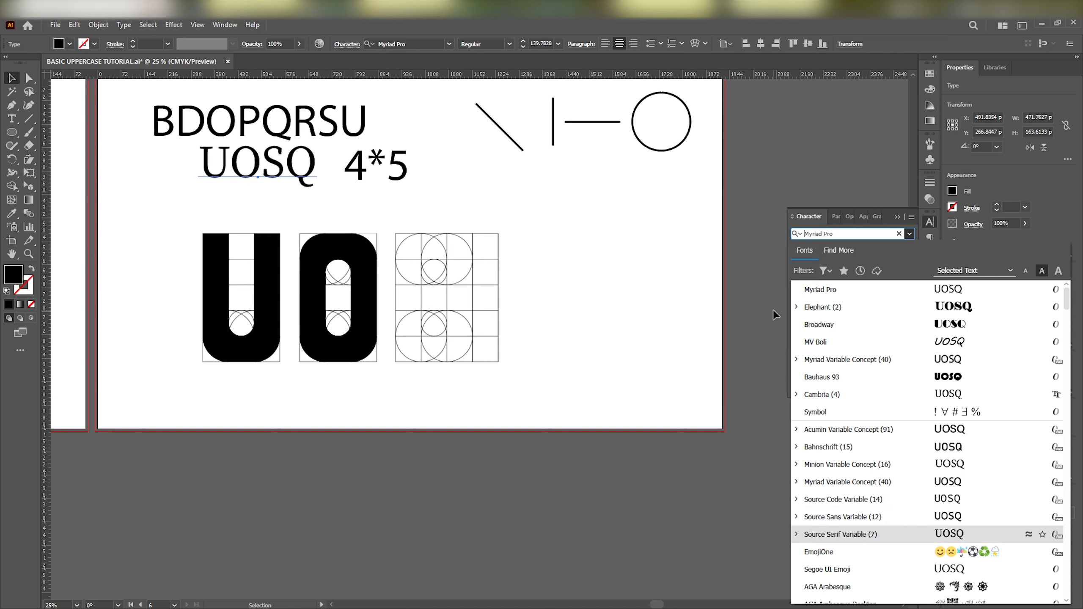
pyautogui.press('Down')
pyautogui.press('Down')
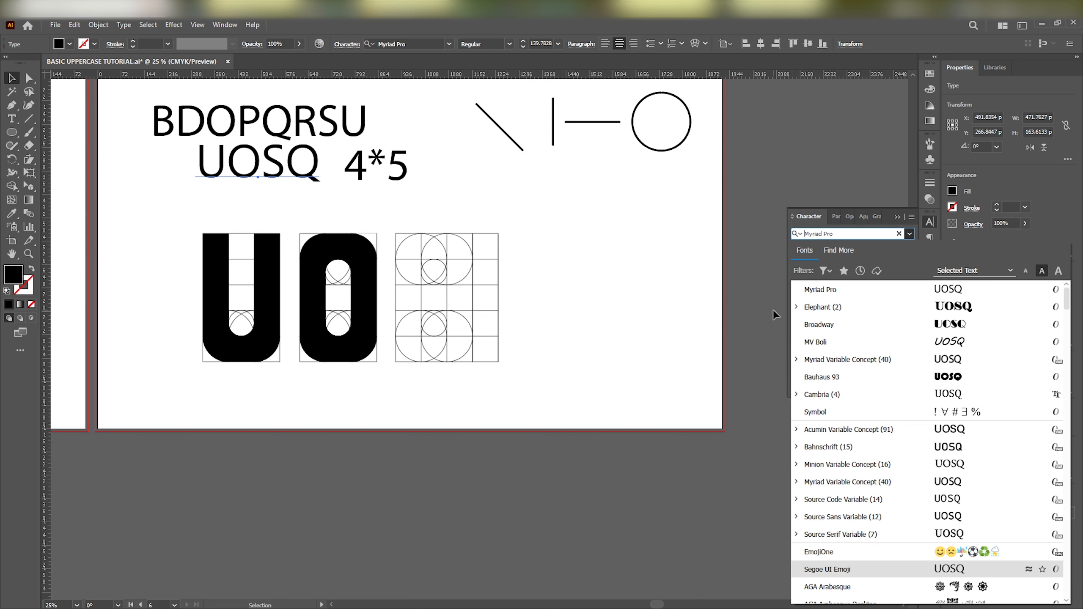
pyautogui.press('Down')
pyautogui.press('Down')
pyautogui.press('Down')
pyautogui.press('Down')
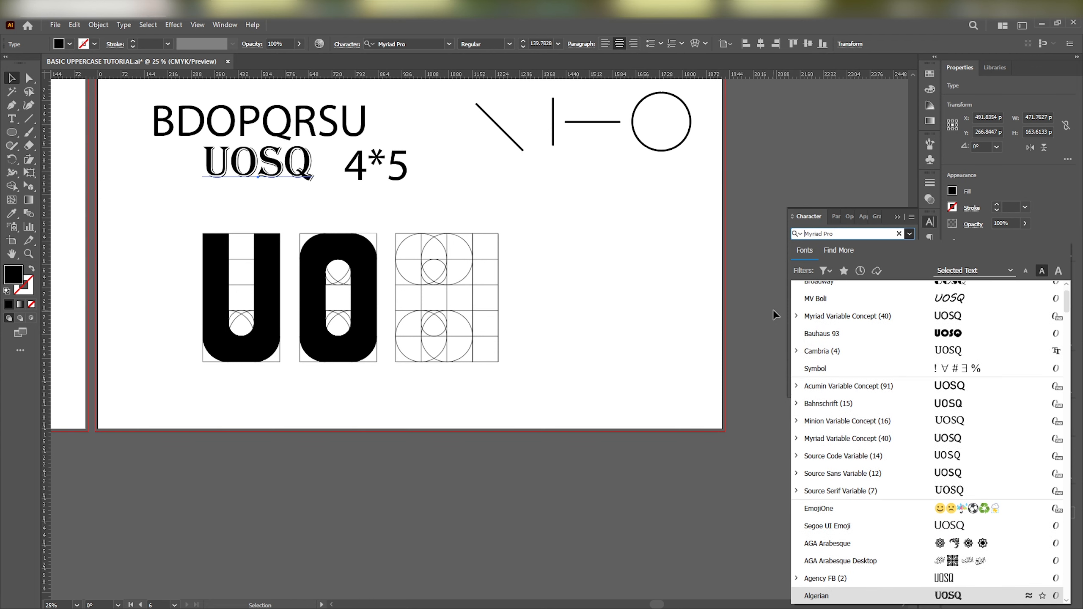
pyautogui.press('Up')
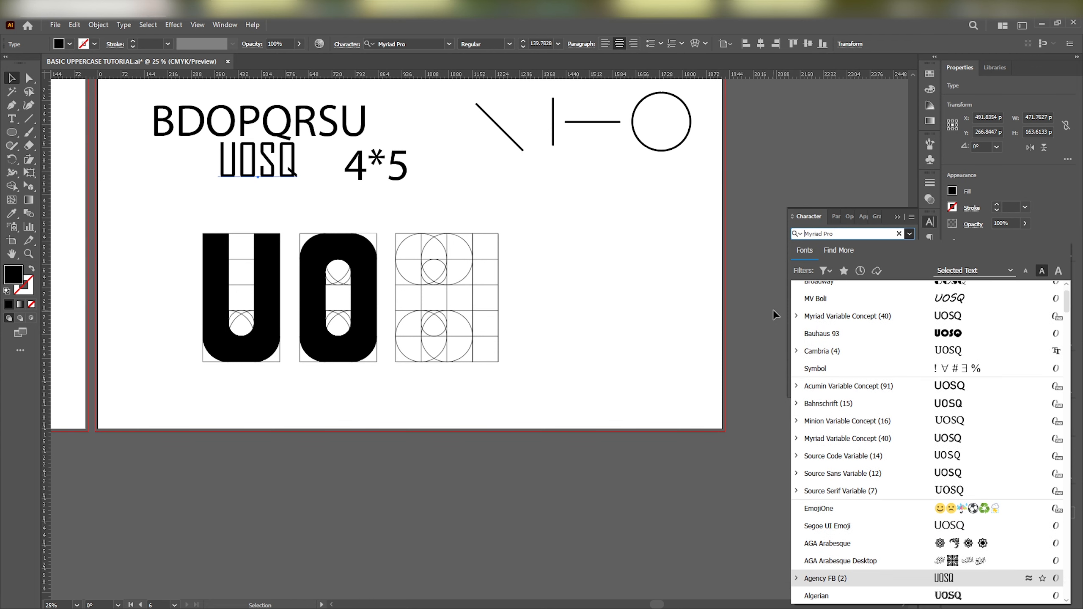
pyautogui.press('Down')
pyautogui.click(774, 310)
# Reselect the UOSQ text and preview the Elephant font on it
pyautogui.click(910, 230)
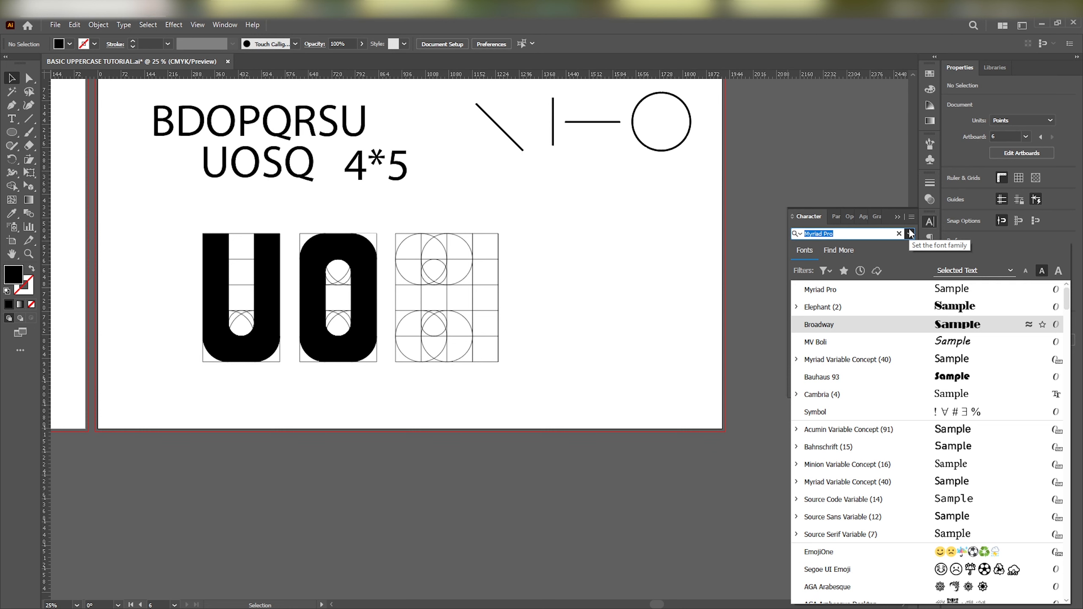
pyautogui.click(315, 179)
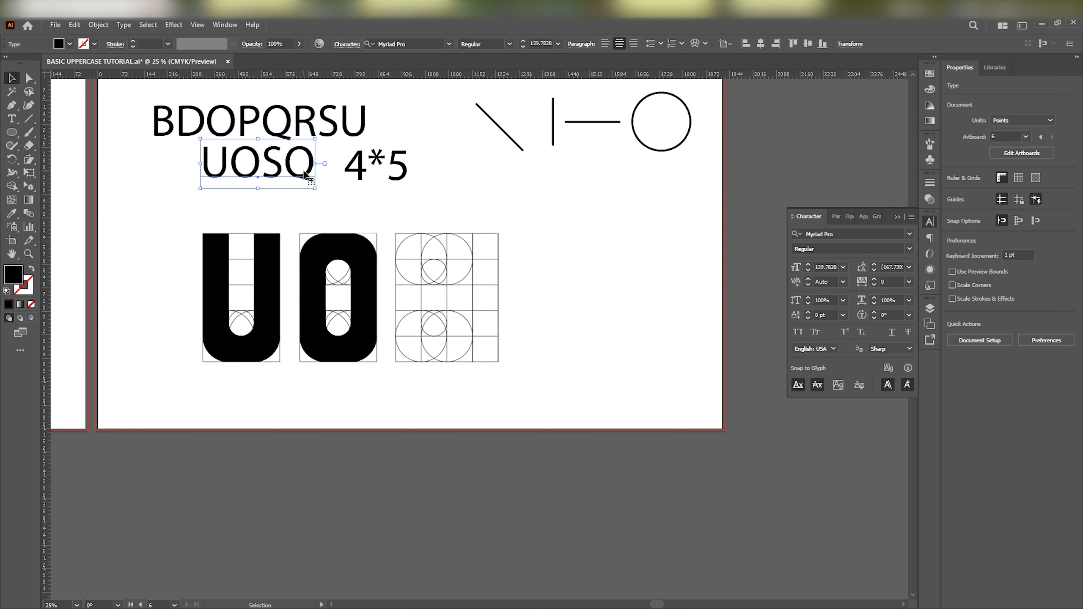
pyautogui.click(910, 234)
pyautogui.press('Down')
pyautogui.press('Down')
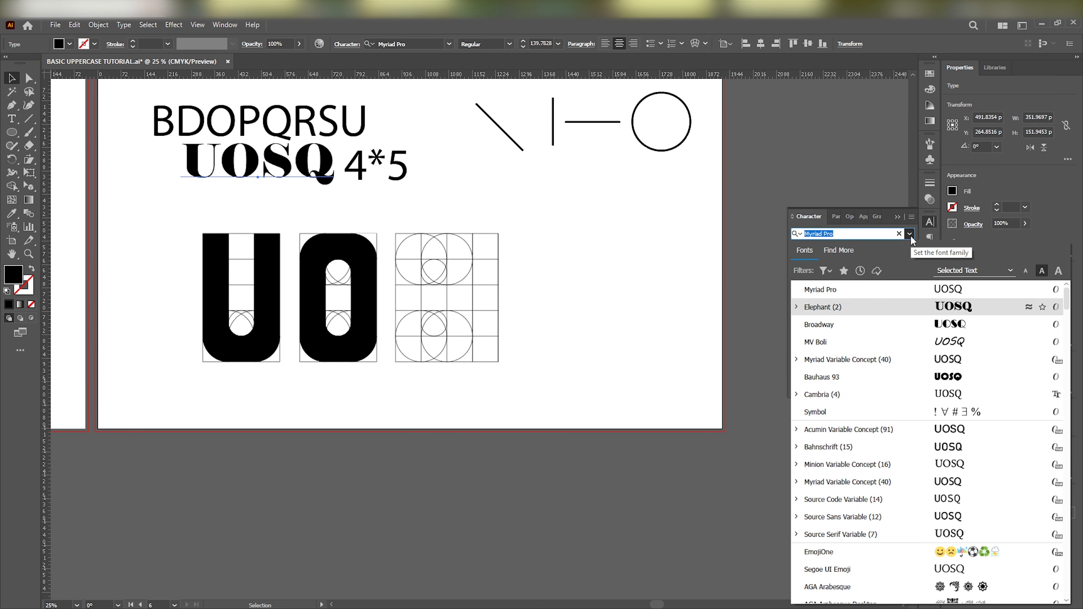
pyautogui.press('Up')
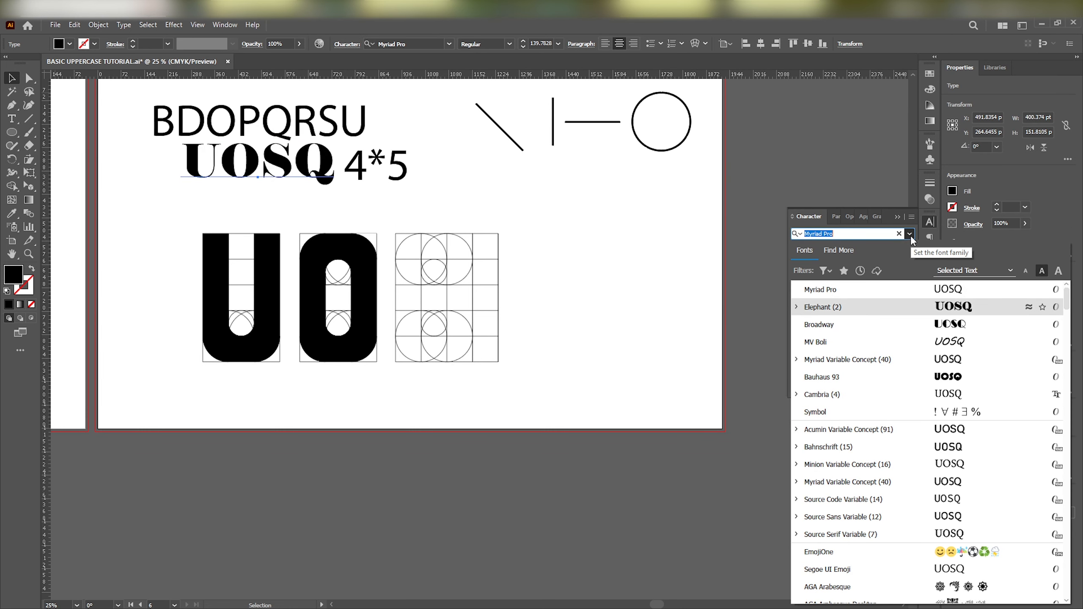